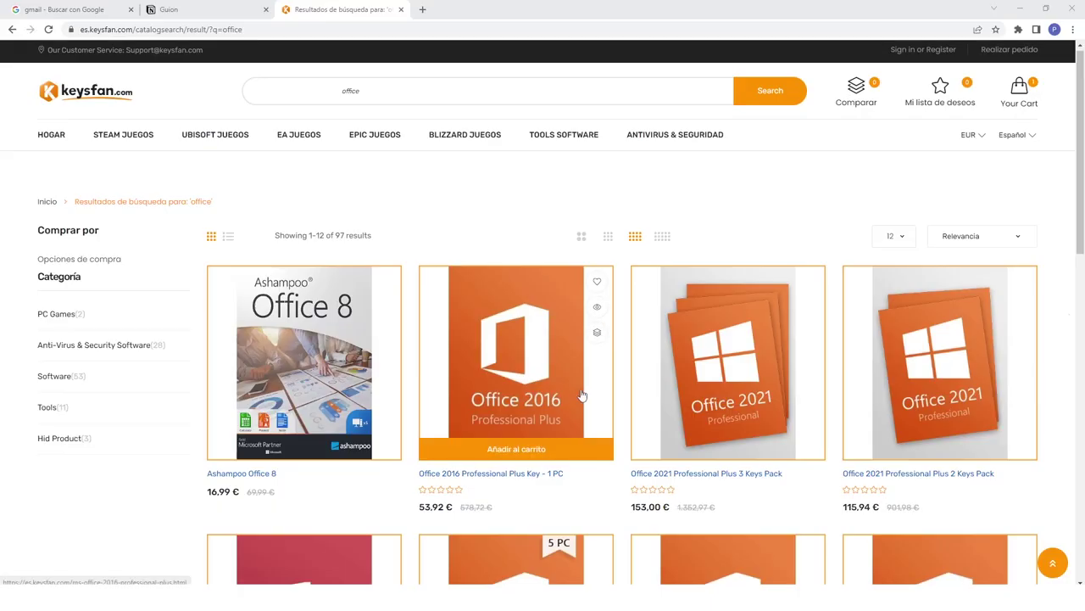
Browse the office search results and add Office 2016 Professional Plus Key - 1 PC to the cart.
{"action": "scroll", "coordinate": [663, 454], "scroll_direction": "down", "scroll_amount": 4}
{"action": "scroll", "coordinate": [663, 453], "scroll_direction": "down", "scroll_amount": 3}
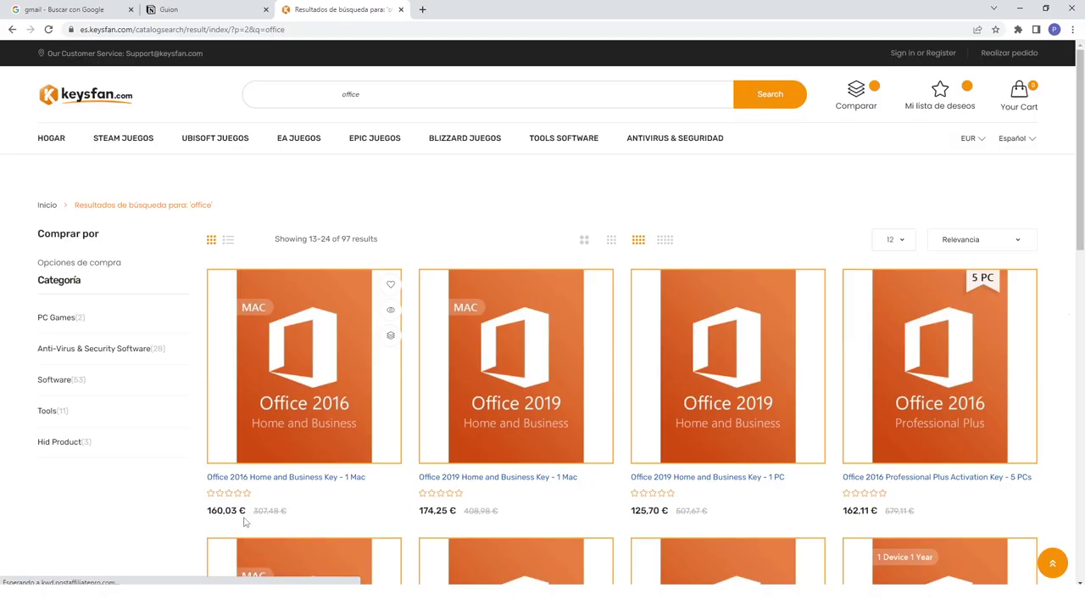
{"action": "scroll", "coordinate": [244, 521], "scroll_direction": "down", "scroll_amount": 5}
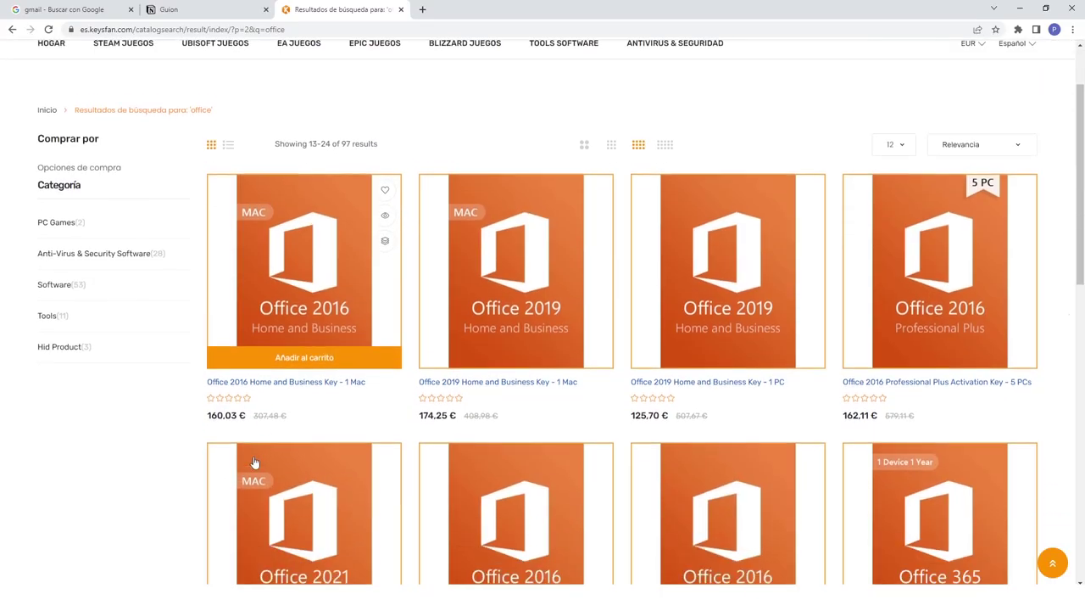
{"action": "scroll", "coordinate": [312, 412], "scroll_direction": "down", "scroll_amount": 3}
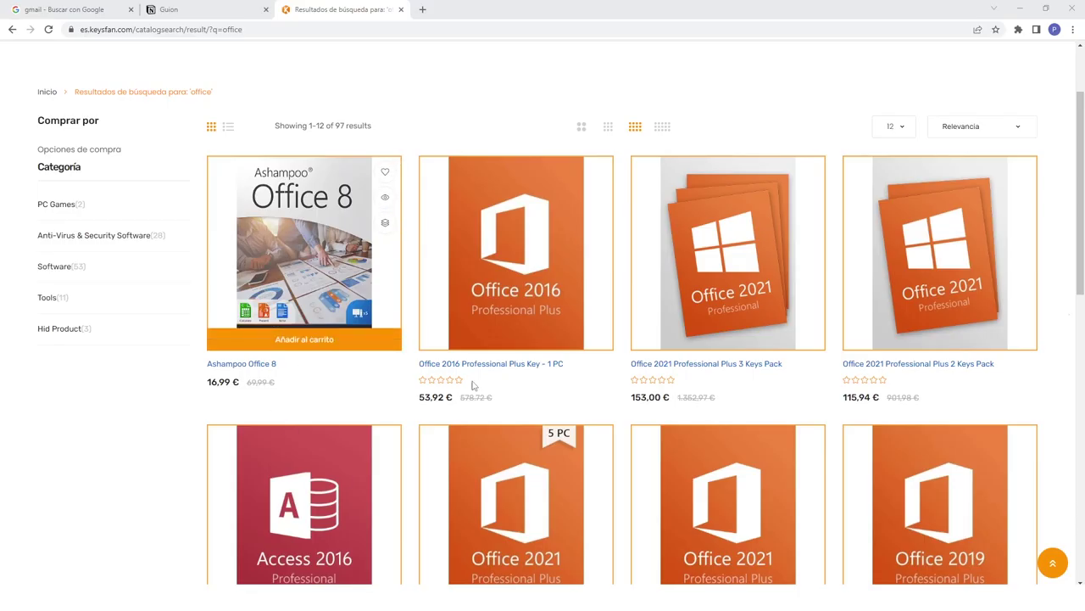
{"action": "left_click", "coordinate": [519, 338]}
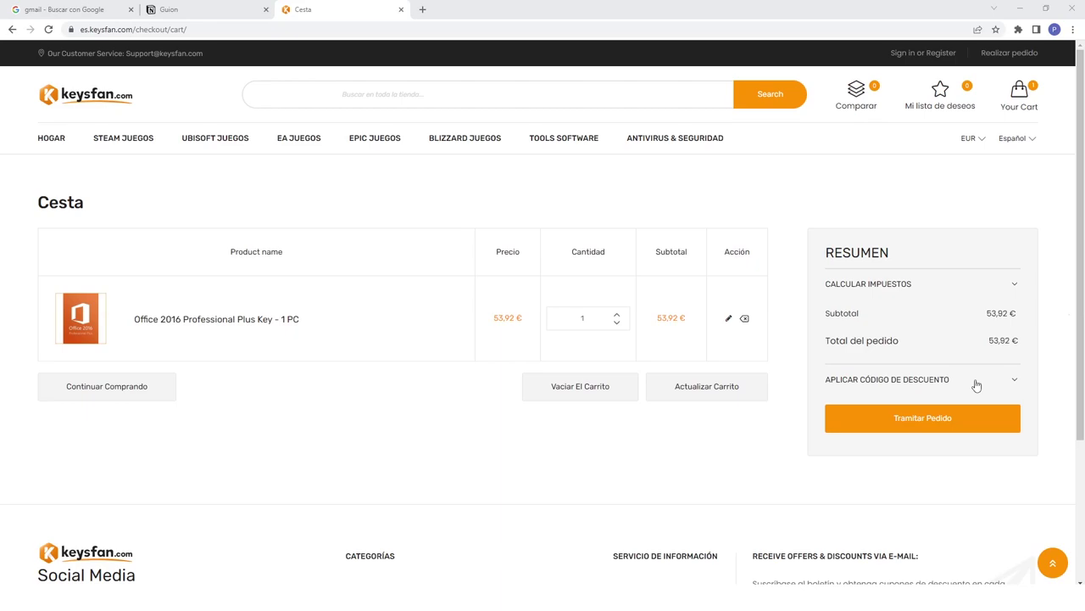
Apply the discount code VDE62 to the cart order.
{"action": "left_click", "coordinate": [976, 384]}
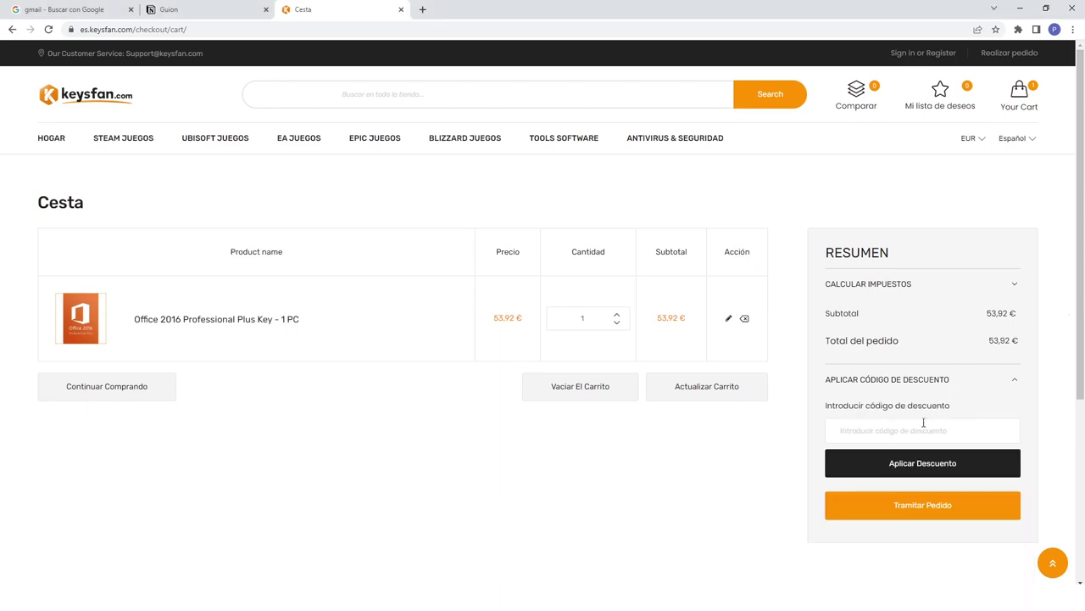
{"action": "type", "text": "VDE62"}
{"action": "key", "text": "Return"}
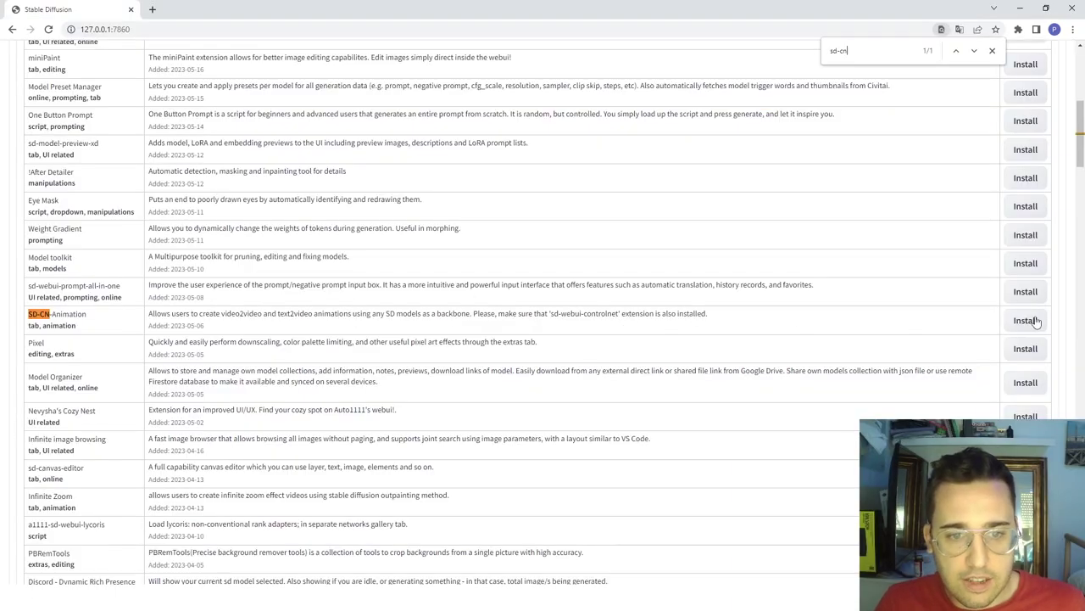
Install the SD-CN-Animation extension and show the list of installed extensions.
{"action": "left_click", "coordinate": [1025, 320]}
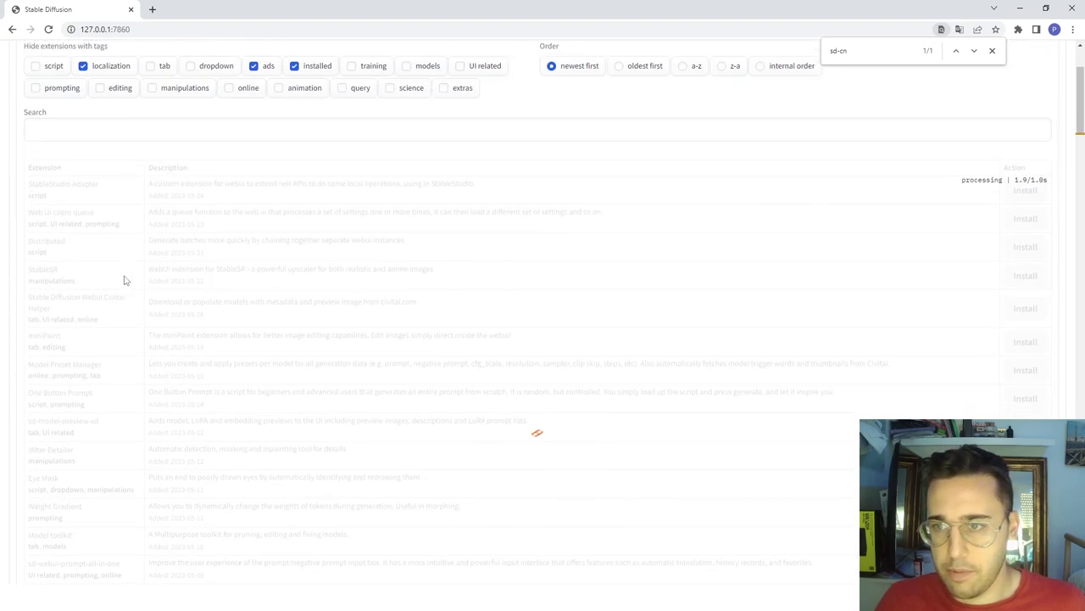
{"action": "left_click", "coordinate": [41, 97]}
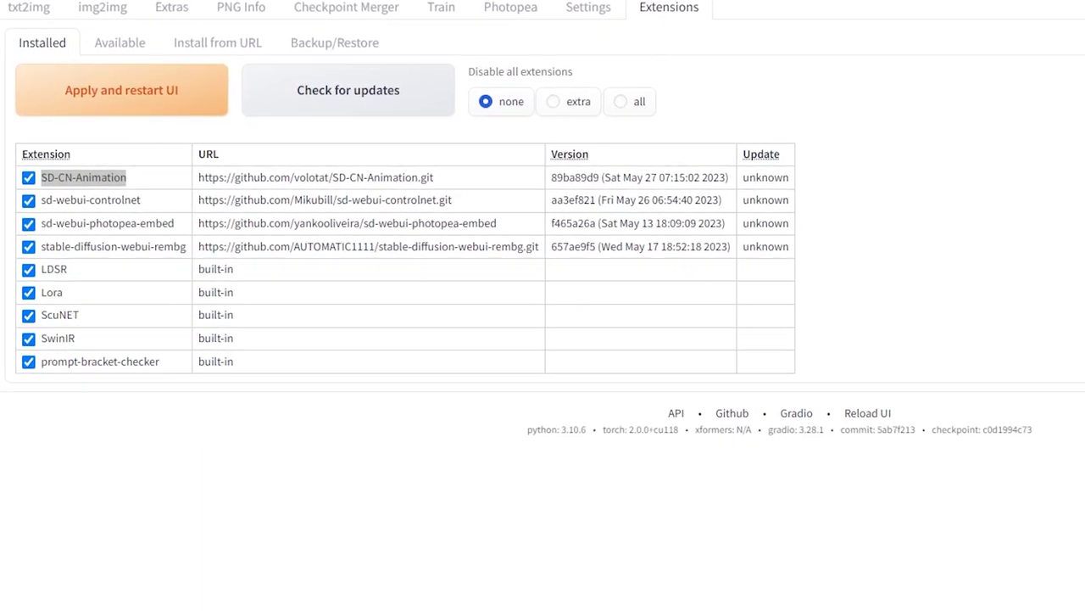
Switch to File Explorer, go to the SD-CN-Animation folder inside stable-diffusion-webui's extensions folder, and start cmd there.
{"action": "key", "text": "alt+Tab"}
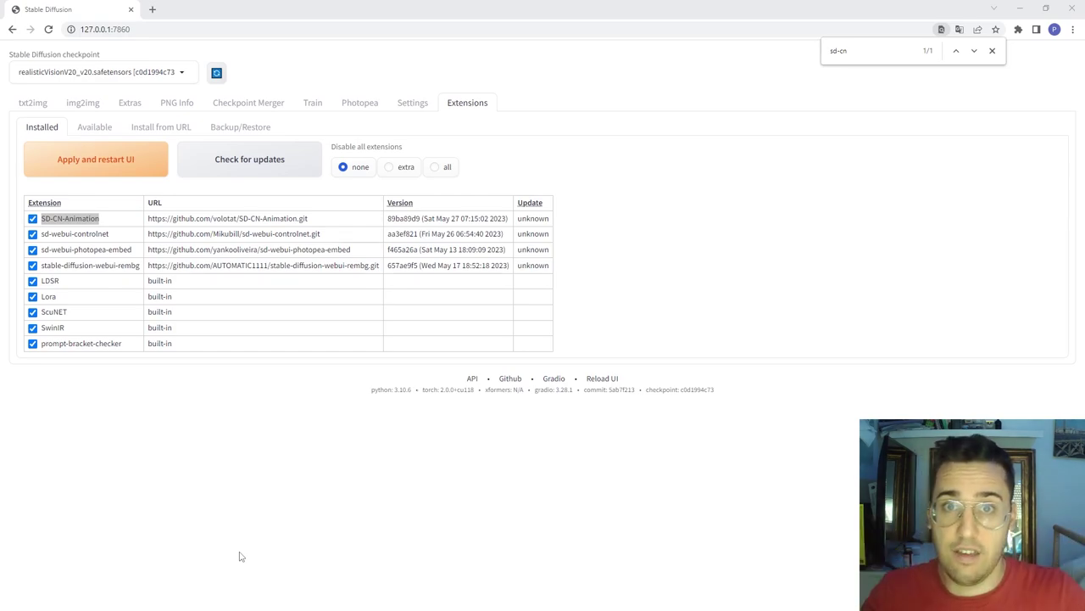
{"action": "key", "text": "alt+Tab"}
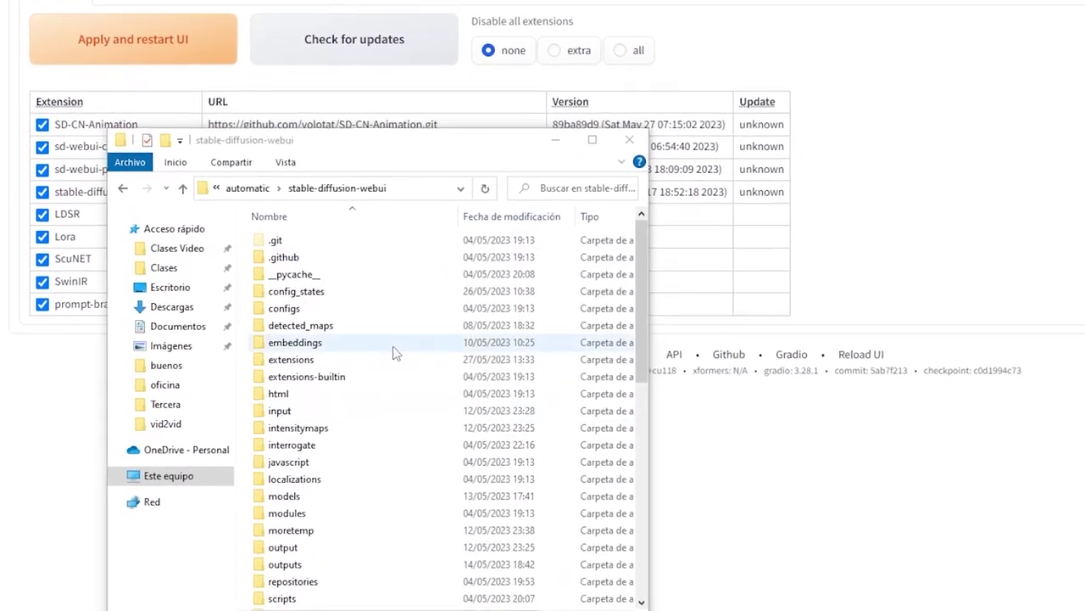
{"action": "double_click", "coordinate": [341, 366]}
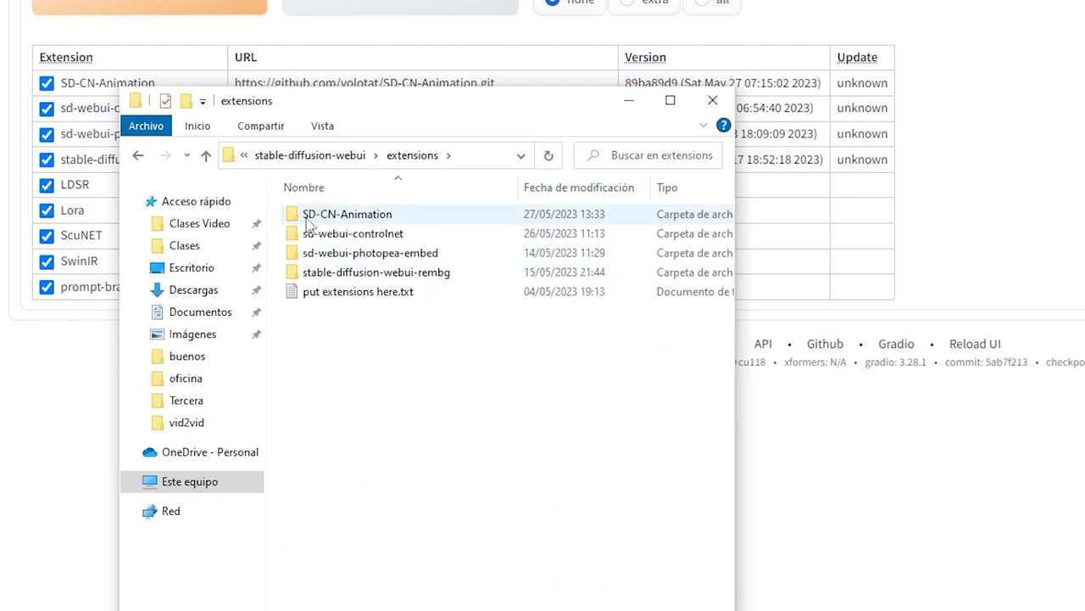
{"action": "double_click", "coordinate": [356, 218]}
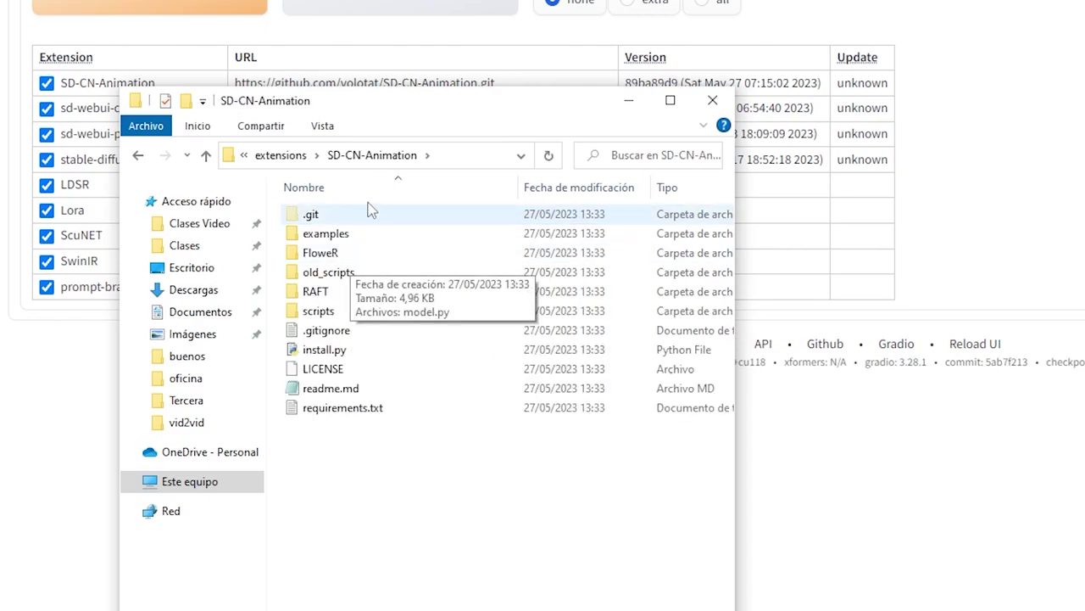
{"action": "left_click", "coordinate": [479, 156]}
{"action": "type", "text": "cmd"}
{"action": "key", "text": "Return"}
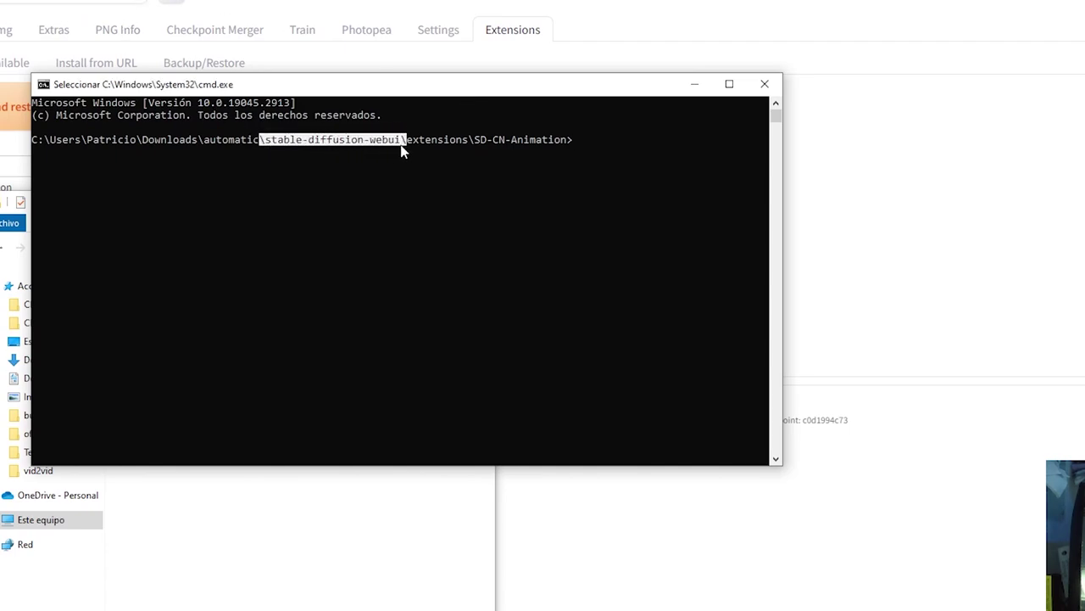
Run git reset 8d63dd5471ae3bf01a60e652fcf6eb66d928ea62 --hard in the SD-CN-Animation folder.
{"action": "left_click_drag", "start_coordinate": [437, 145], "coordinate": [563, 145]}
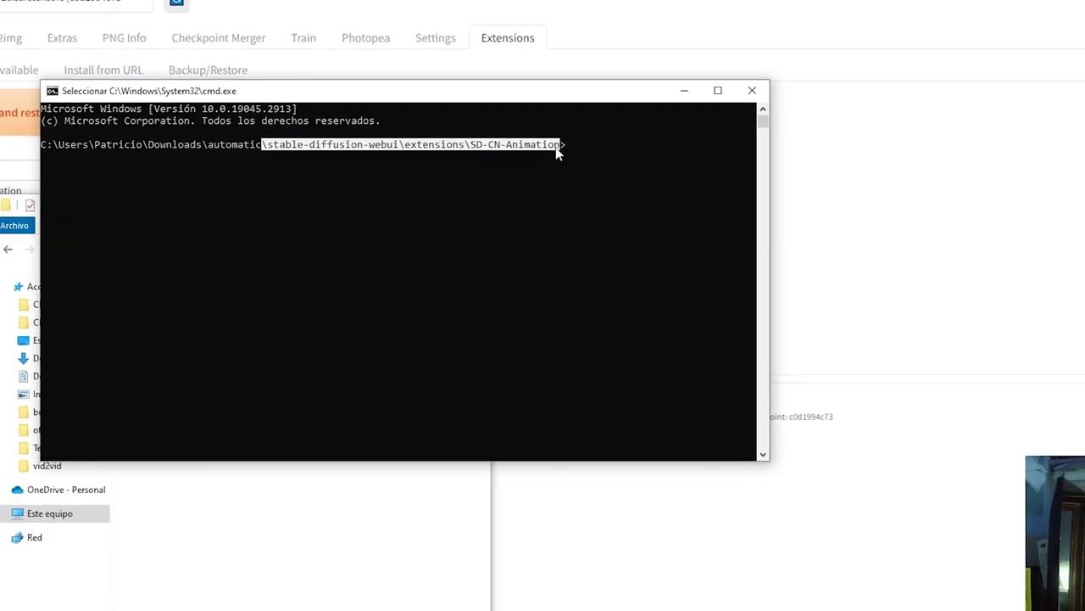
{"action": "key", "text": "Return"}
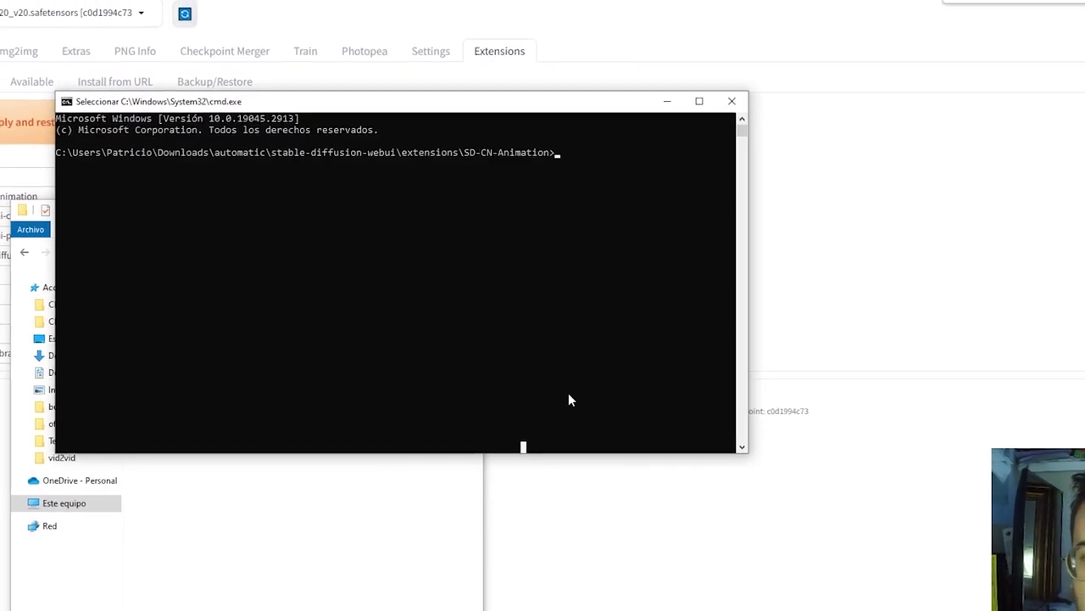
{"action": "key", "text": "Return"}
{"action": "right_click", "coordinate": [566, 395]}
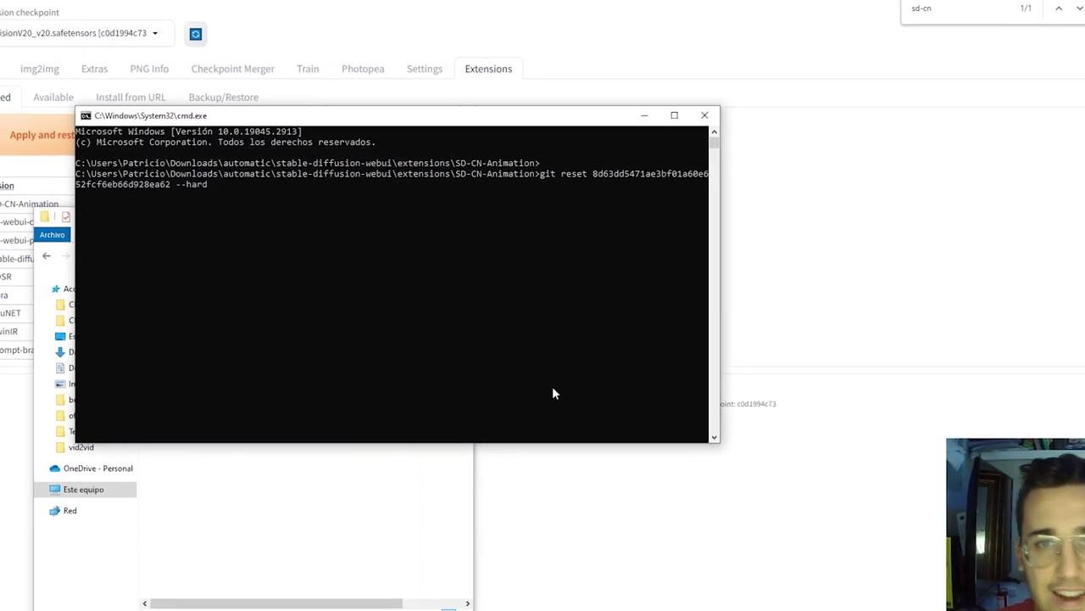
{"action": "key", "text": "Return"}
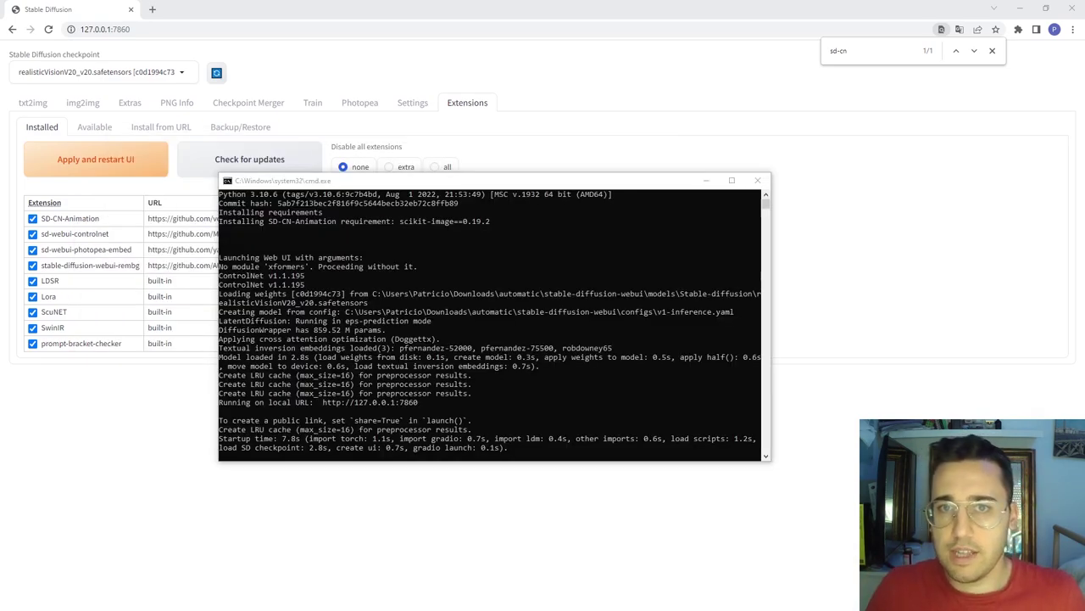
Return to the Stable Diffusion web page, reload it and open the SD-CN-Animation section.
{"action": "left_click", "coordinate": [1052, 63]}
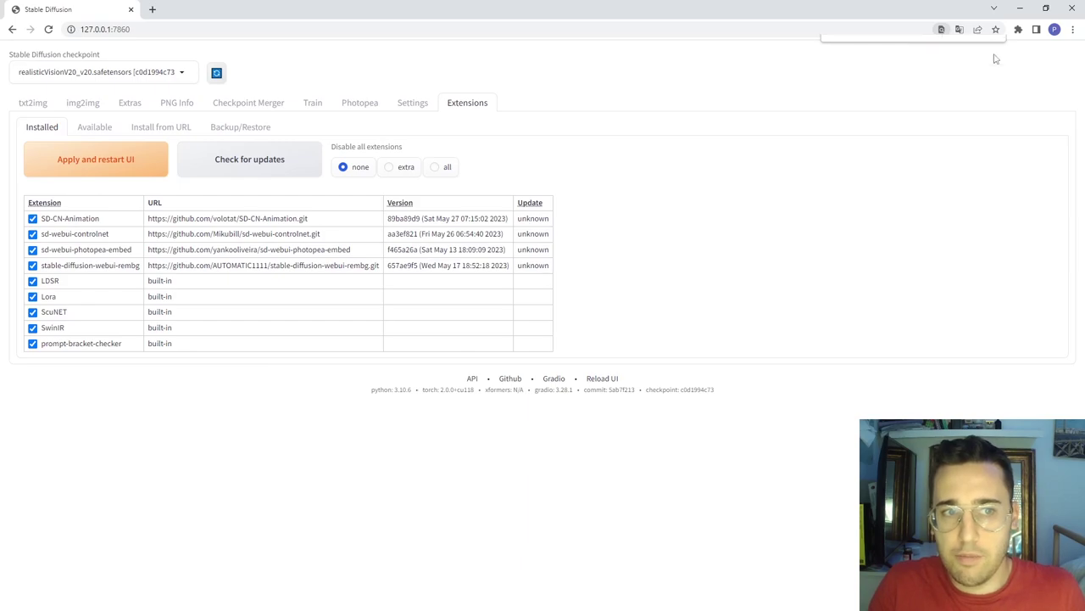
{"action": "key", "text": "F5"}
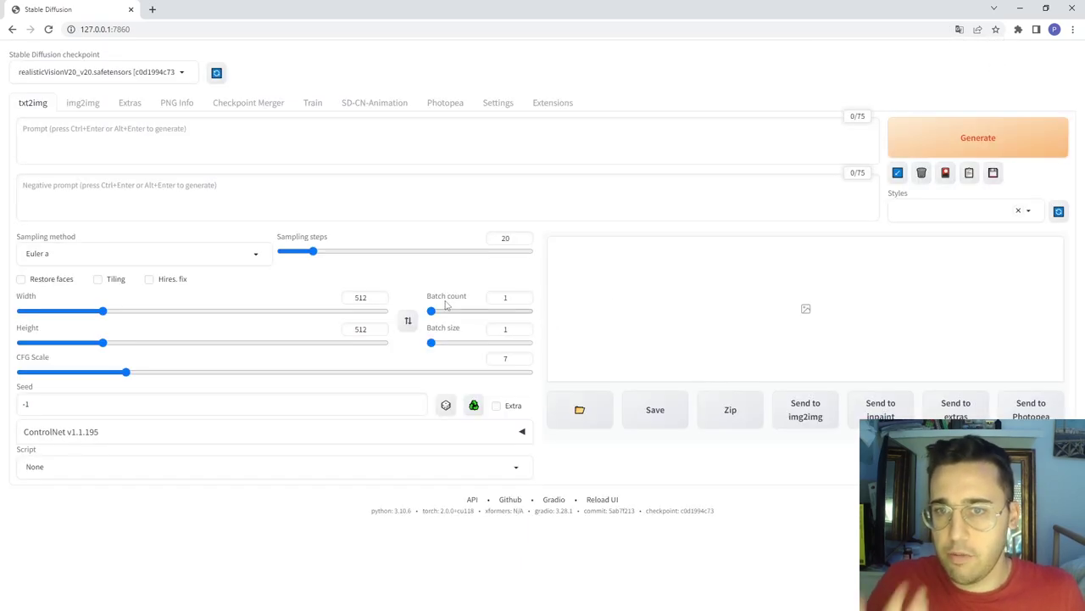
{"action": "left_click", "coordinate": [374, 104]}
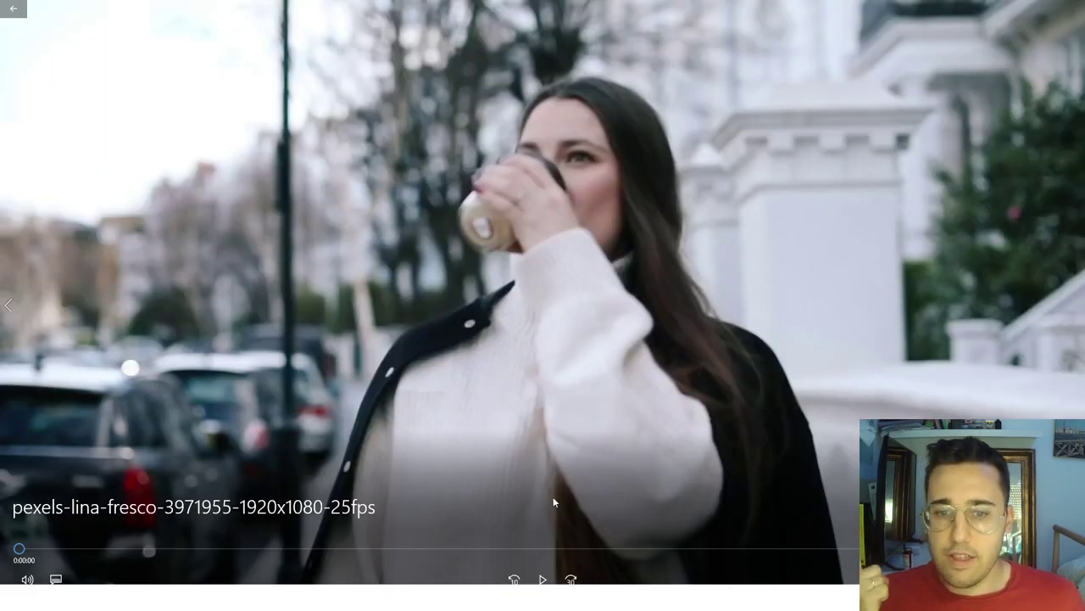
Play the 1920x1080 25 fps source clip of the woman drinking coffee.
{"action": "left_click", "coordinate": [544, 579]}
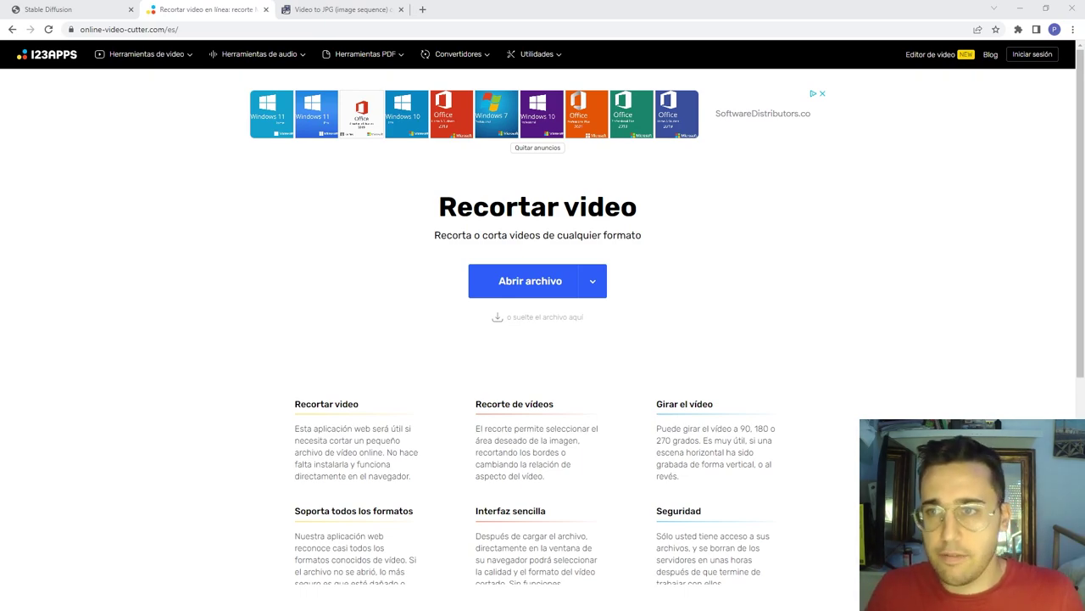
{"action": "left_click", "coordinate": [98, 7]}
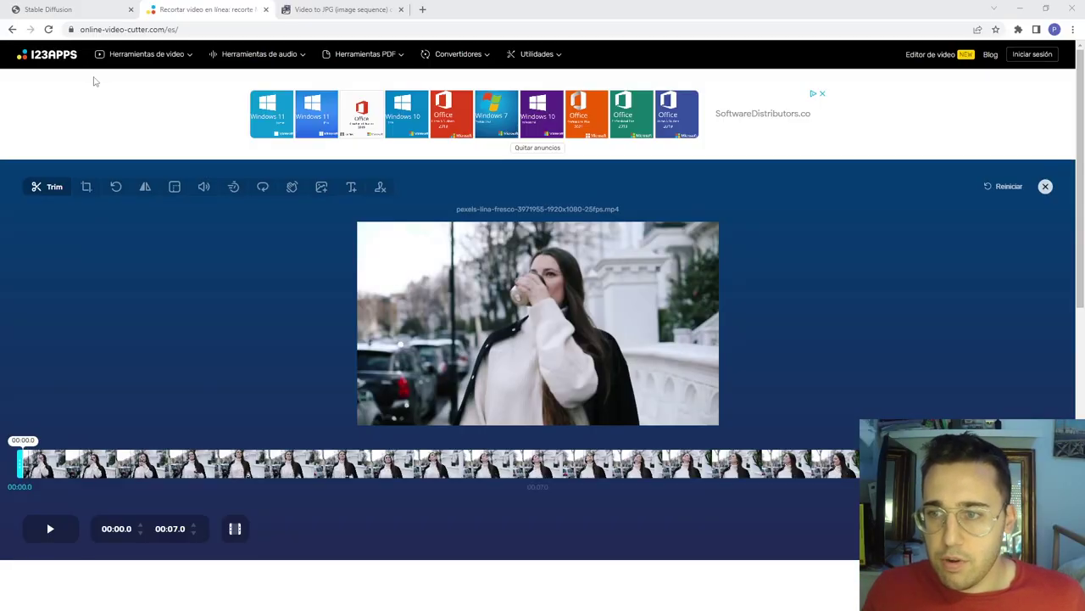
Crop the clip to 768 x 768 px and position the crop frame over the woman's head and torso.
{"action": "left_click", "coordinate": [86, 189]}
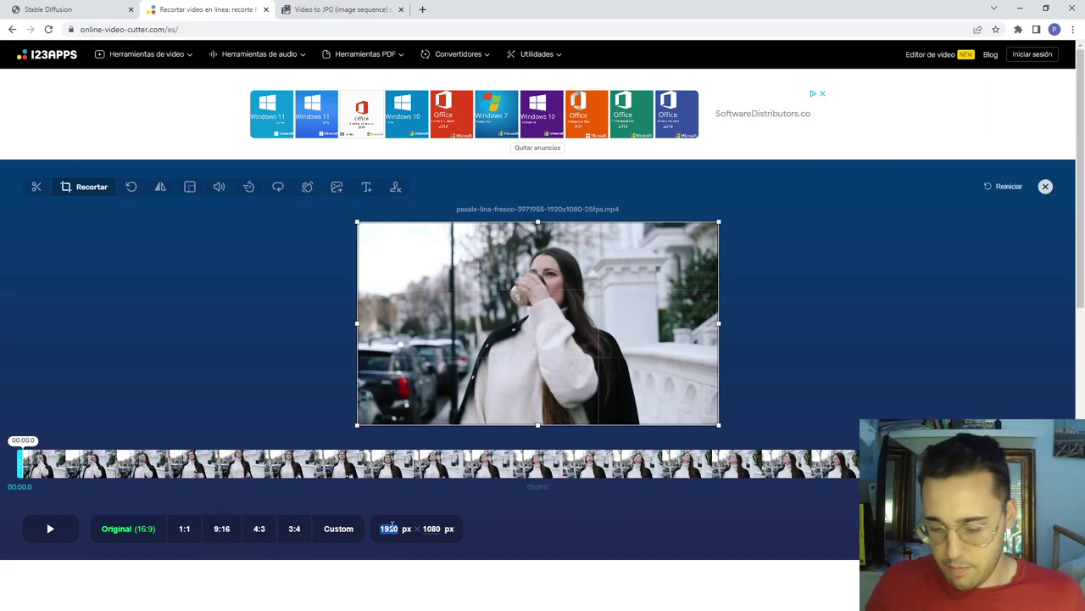
{"action": "type", "text": "768768"}
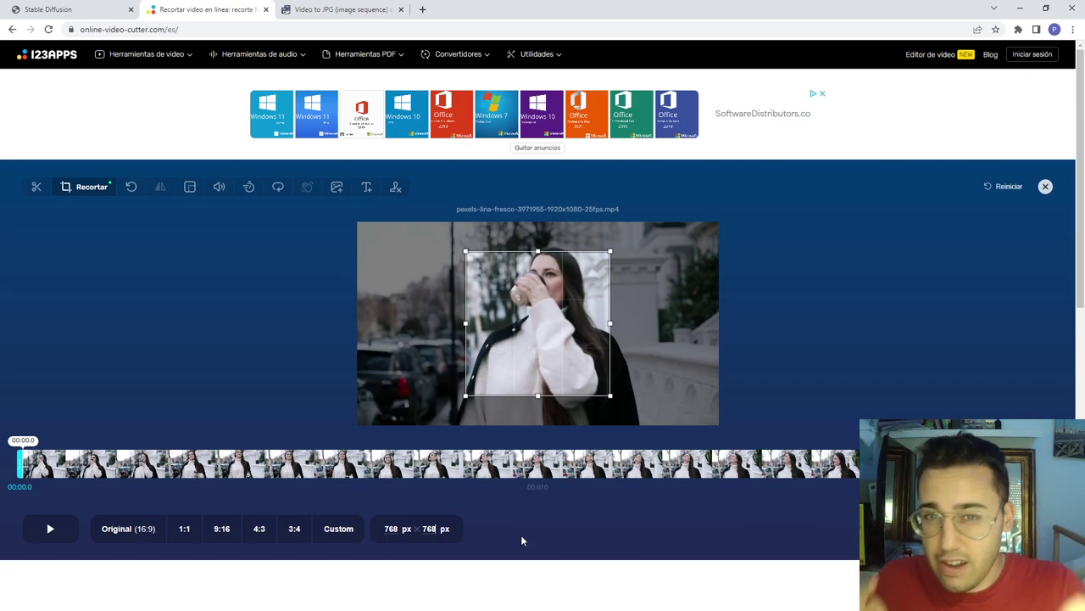
{"action": "left_click_drag", "start_coordinate": [581, 366], "coordinate": [592, 339]}
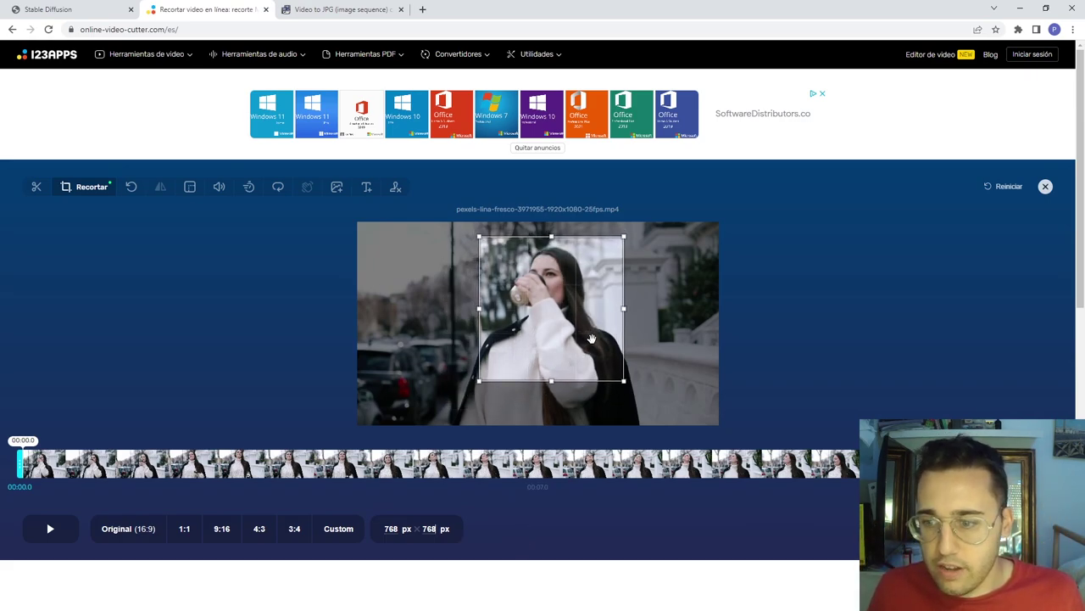
Play the clip to check the framing and move the crop frame up to the video's upper edge.
{"action": "left_click", "coordinate": [68, 535]}
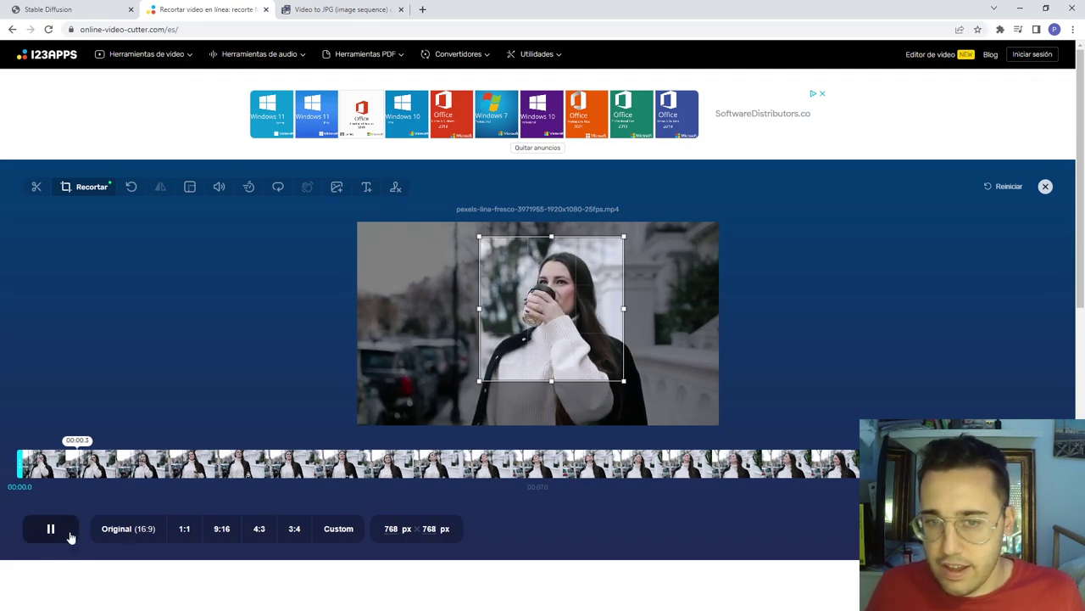
{"action": "left_click", "coordinate": [71, 536]}
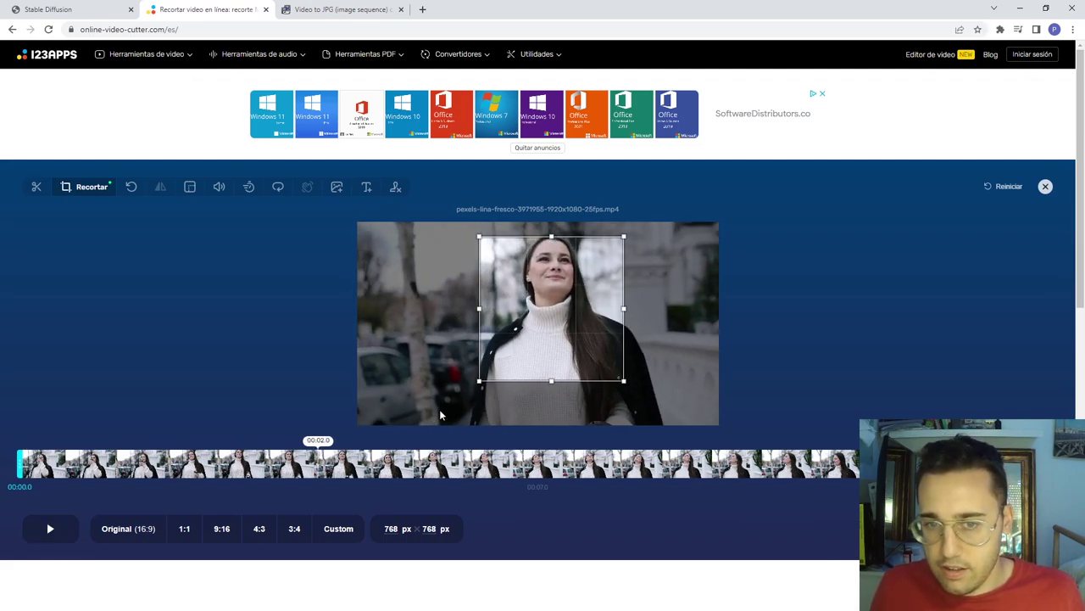
{"action": "left_click_drag", "start_coordinate": [509, 369], "coordinate": [509, 359]}
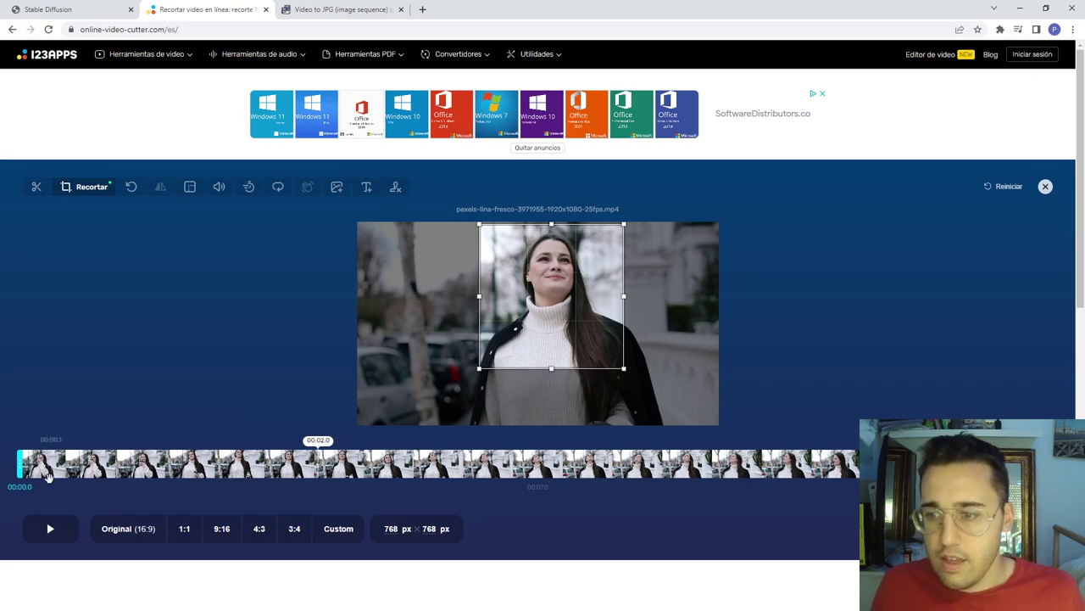
{"action": "left_click", "coordinate": [59, 529]}
{"action": "left_click", "coordinate": [60, 528]}
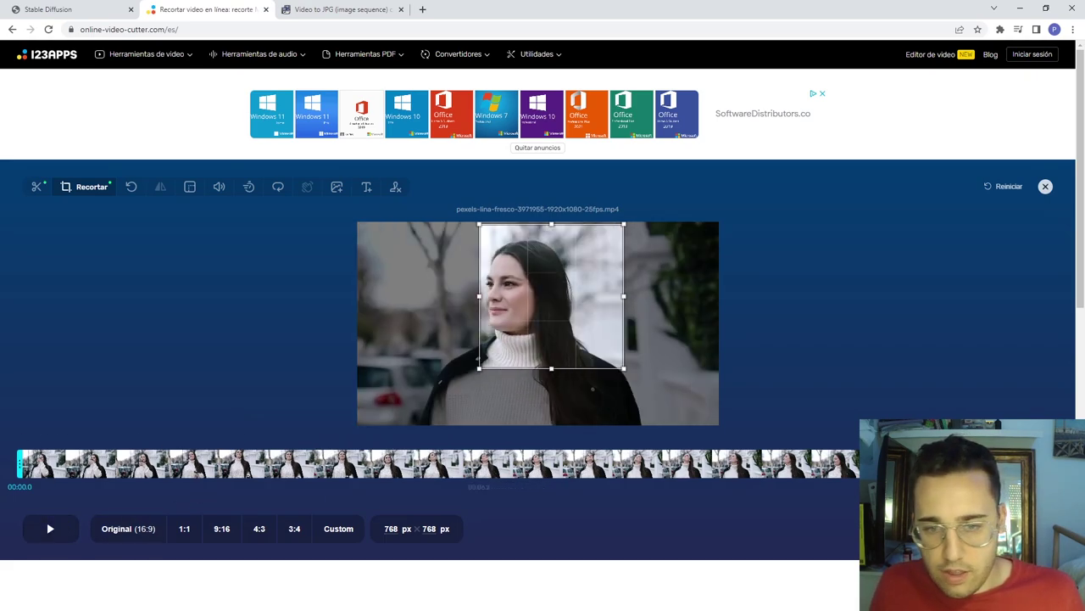
Trim the end of the clip to 00:02.5 and play the trimmed section.
{"action": "left_click_drag", "start_coordinate": [858, 465], "coordinate": [394, 465]}
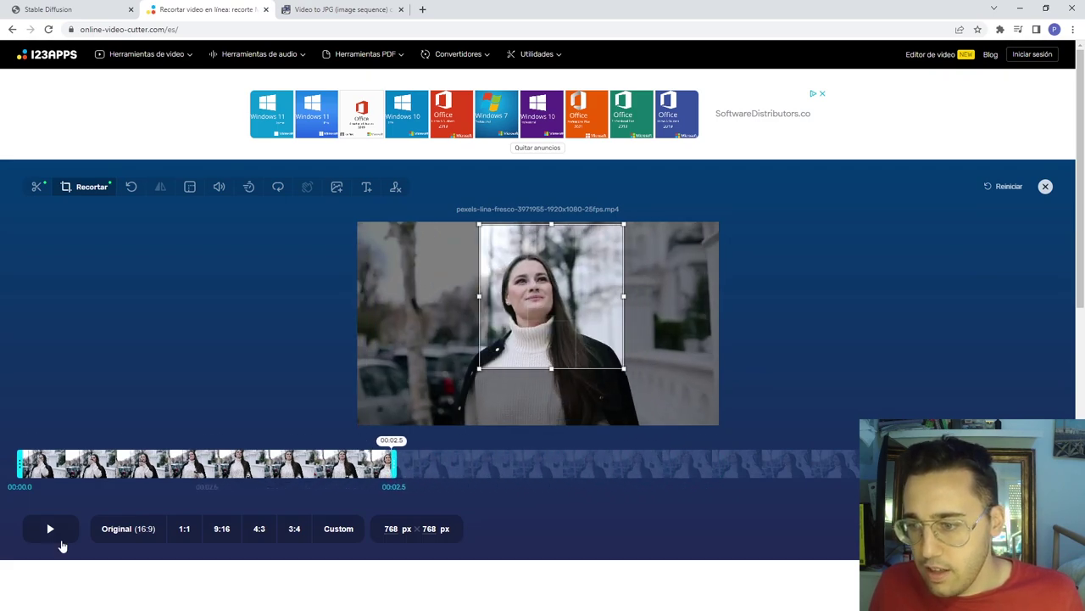
{"action": "left_click", "coordinate": [50, 528]}
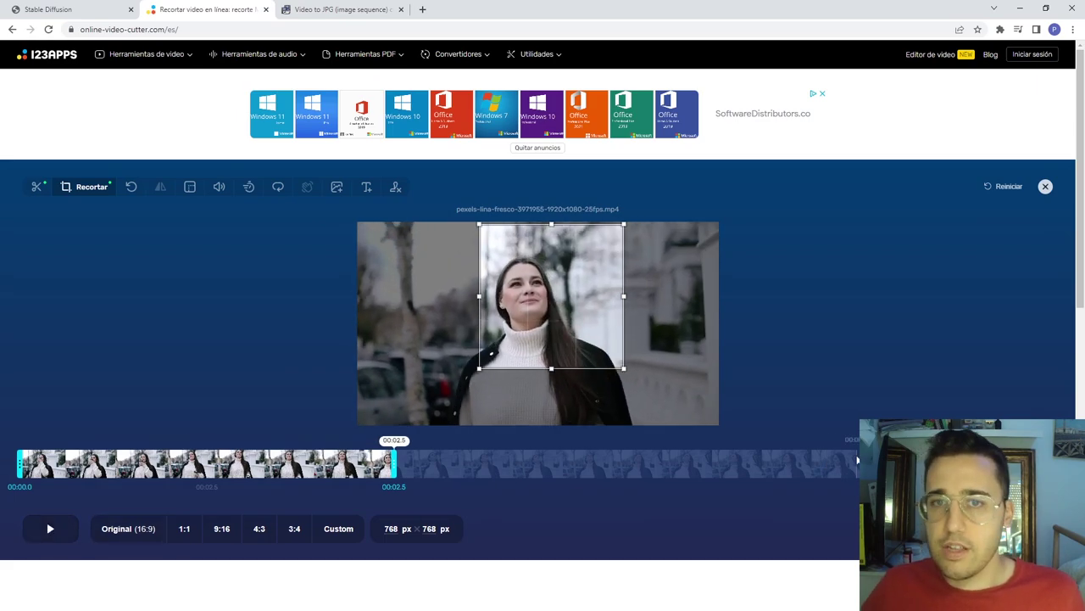
Switch to the ezgif Video to JPG converter and upload the cropped online-video-cutter MP4 from the ayuso folder.
{"action": "key", "text": "ctrl+Tab"}
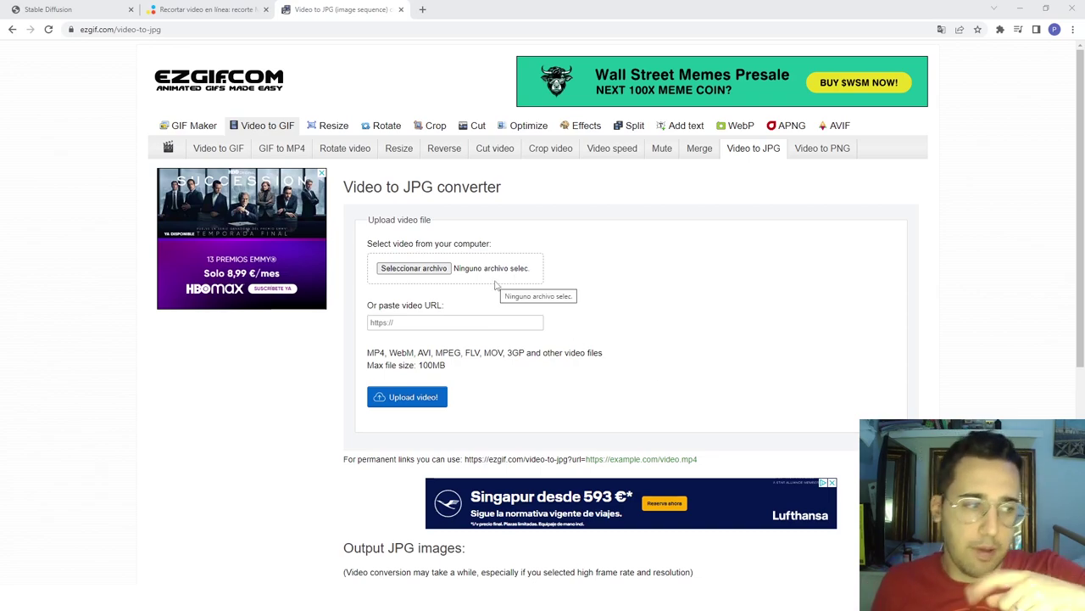
{"action": "left_click", "coordinate": [435, 270]}
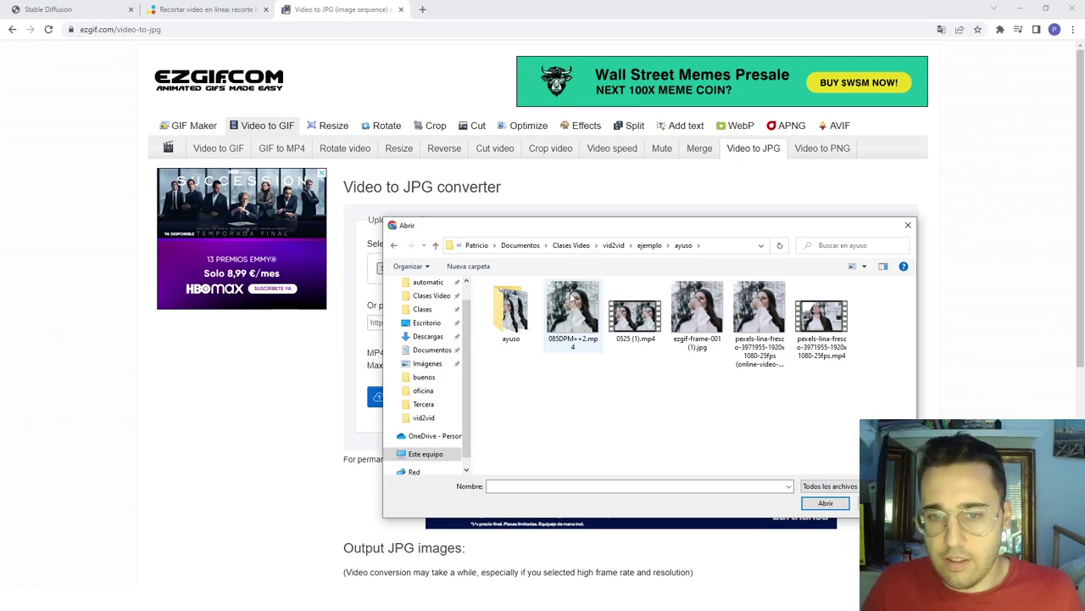
{"action": "double_click", "coordinate": [755, 320]}
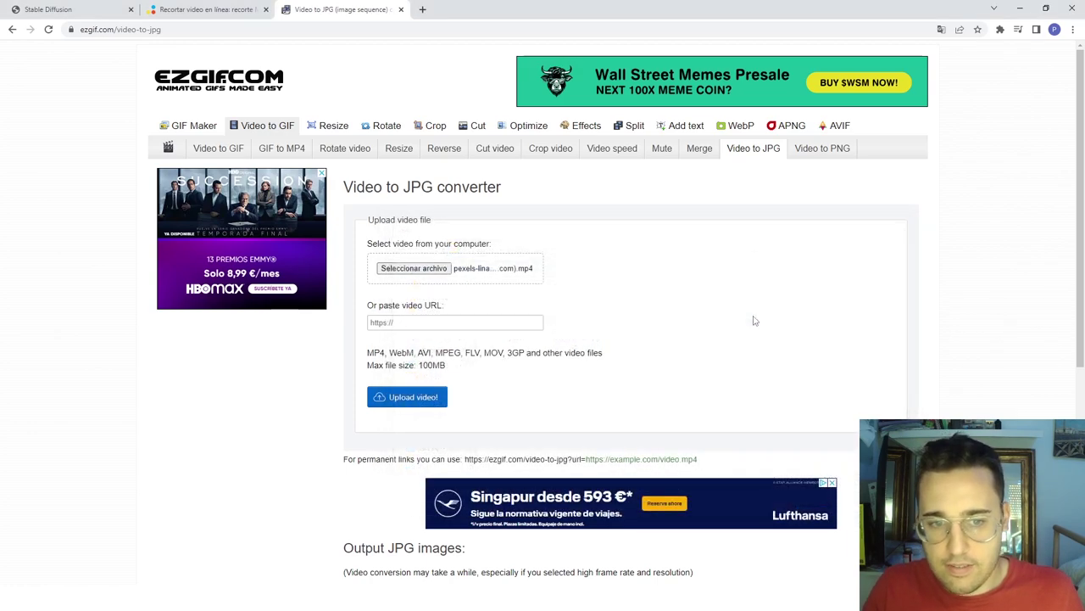
{"action": "left_click", "coordinate": [413, 397]}
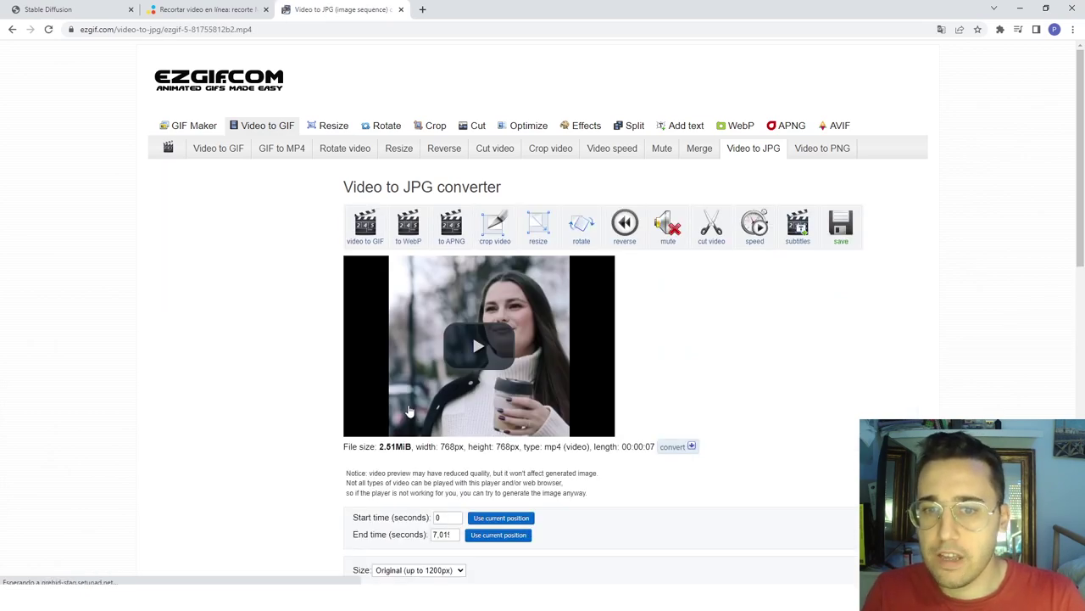
Convert the uploaded video to JPG images at original size and 10 FPS.
{"action": "scroll", "coordinate": [409, 411], "scroll_direction": "down", "scroll_amount": 1}
{"action": "scroll", "coordinate": [409, 410], "scroll_direction": "down", "scroll_amount": 3}
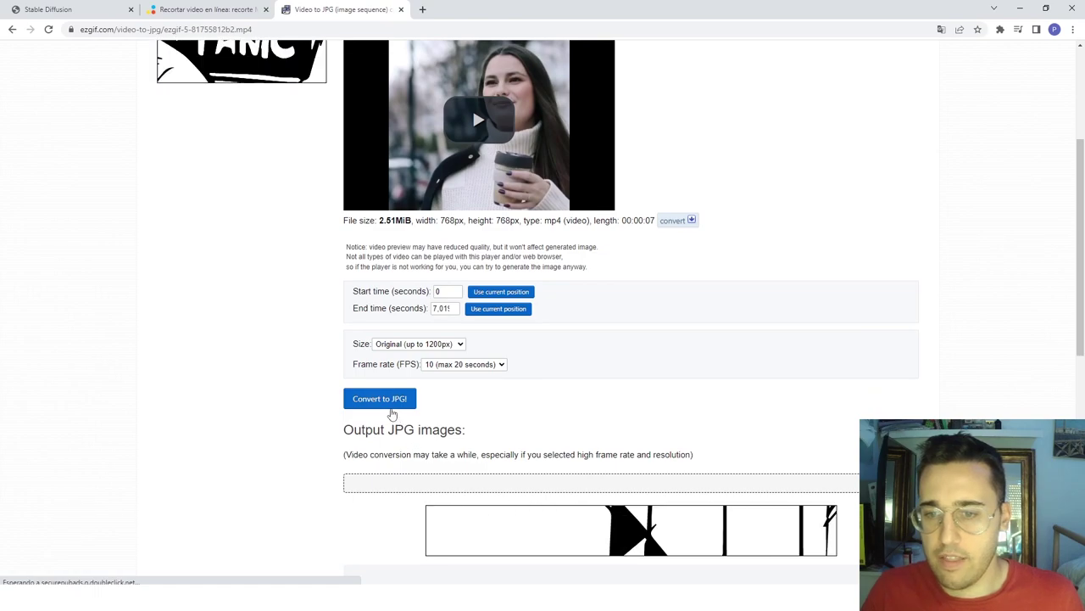
{"action": "left_click", "coordinate": [390, 406]}
{"action": "scroll", "coordinate": [399, 419], "scroll_direction": "down", "scroll_amount": 5}
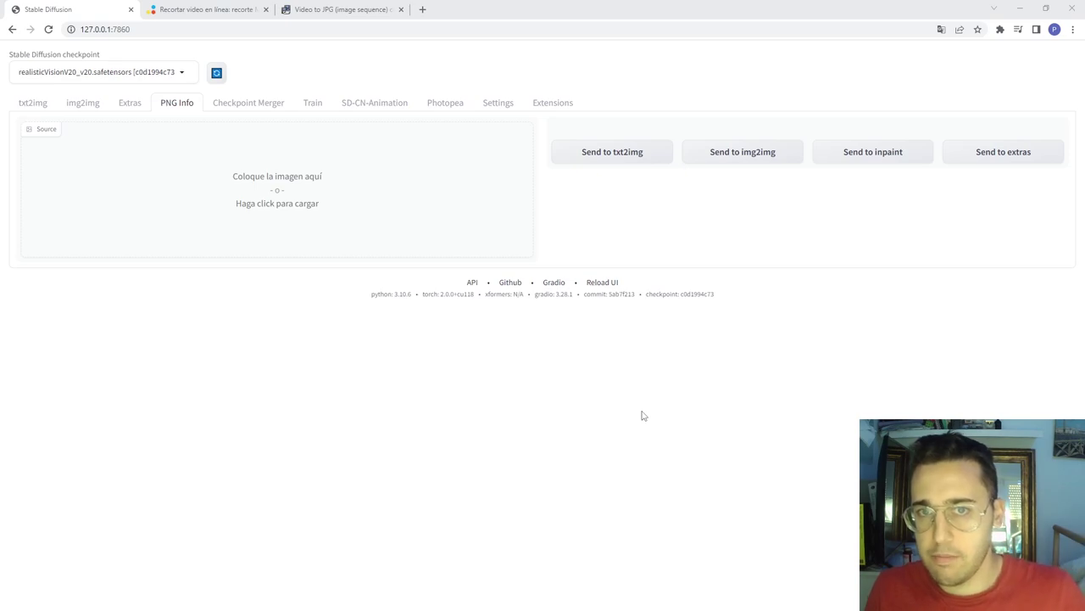
Load ezgif-frame-001 (1).jpg from the ayuso folder into Stable Diffusion's PNG Info and send it to img2img.
{"action": "left_click", "coordinate": [286, 193]}
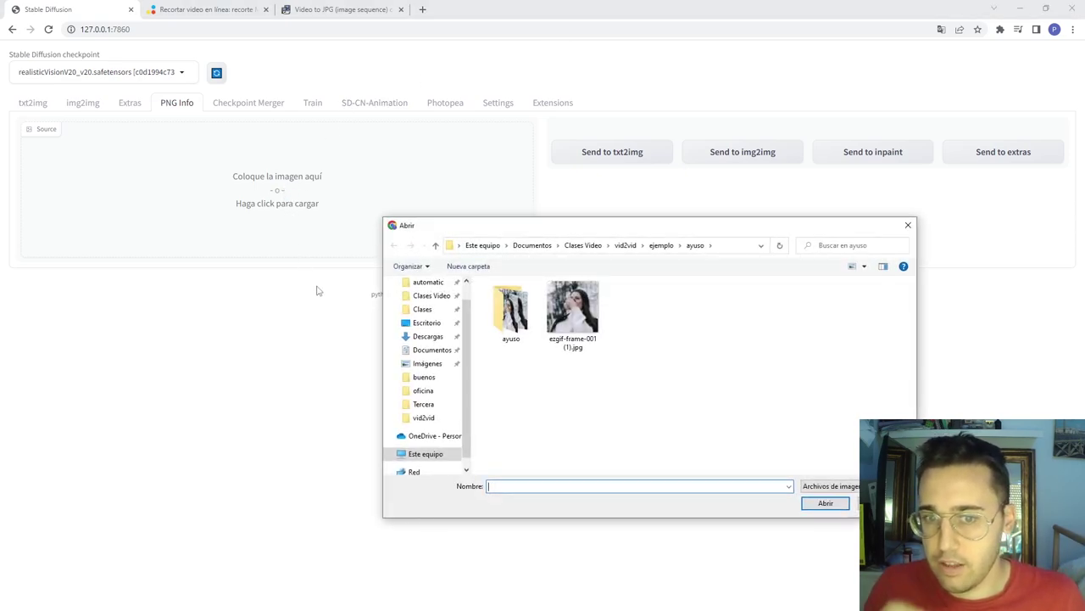
{"action": "double_click", "coordinate": [587, 336]}
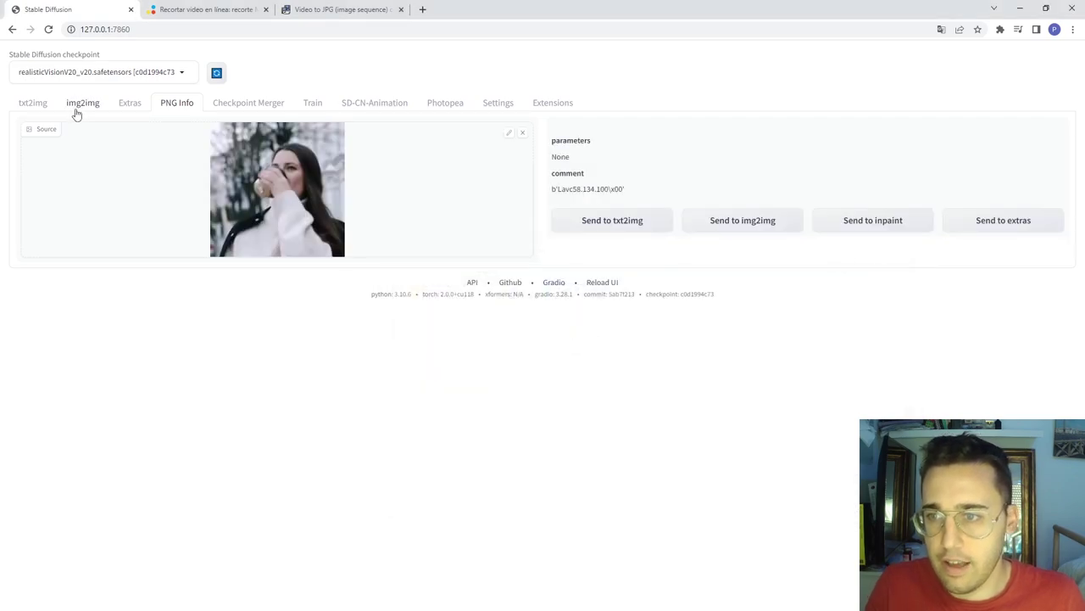
{"action": "left_click", "coordinate": [743, 226]}
Reset the img2img seed to random (-1) and set the denoising strength to 0.5.
{"action": "scroll", "coordinate": [498, 348], "scroll_direction": "down", "scroll_amount": 3}
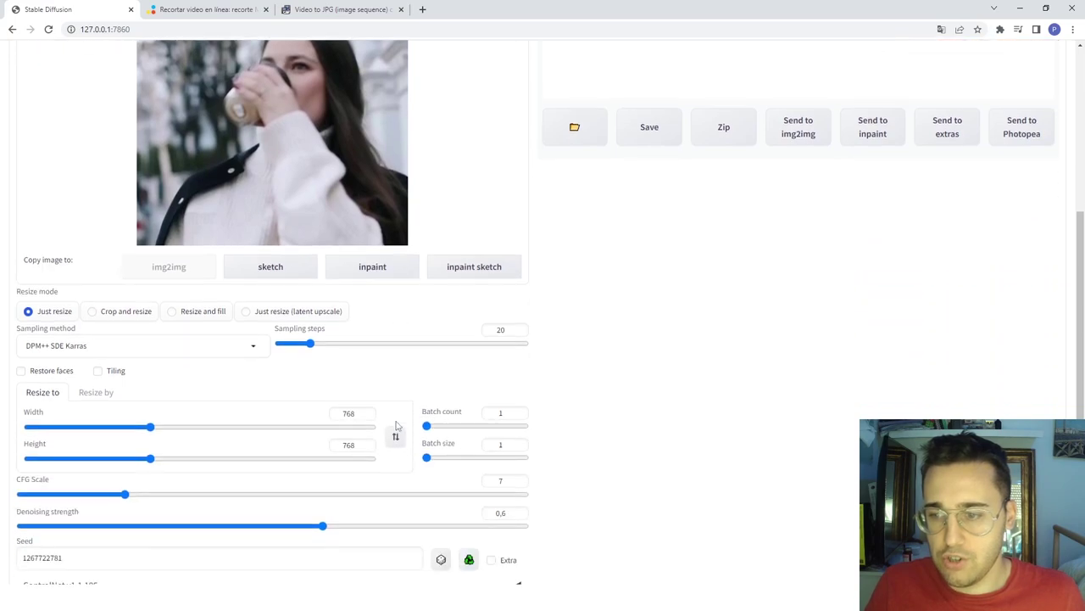
{"action": "left_click", "coordinate": [441, 558]}
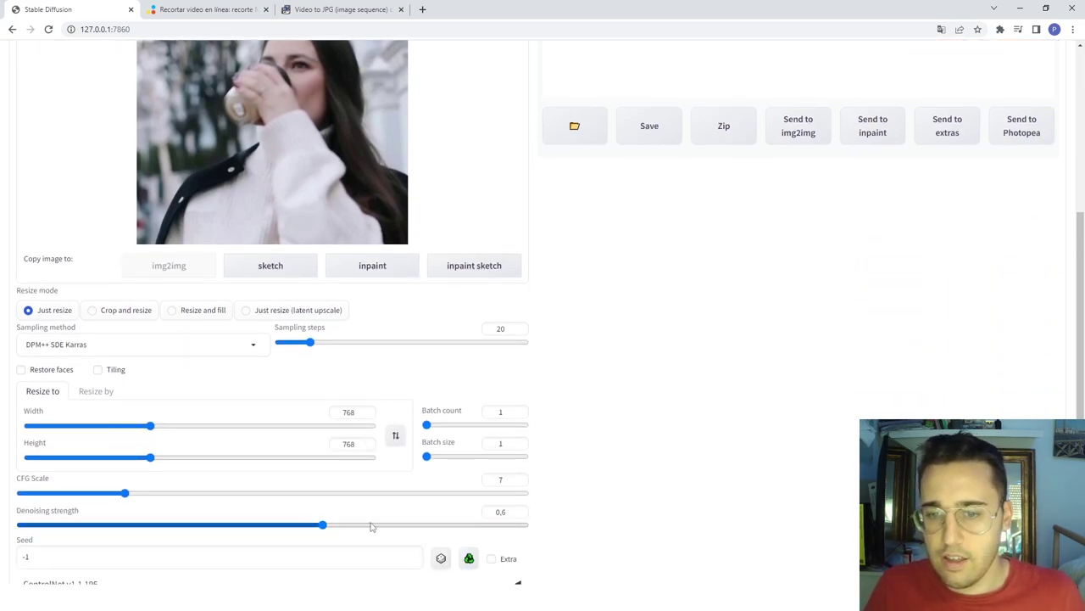
{"action": "left_click_drag", "start_coordinate": [322, 524], "coordinate": [274, 528]}
{"action": "scroll", "coordinate": [297, 344], "scroll_direction": "up", "scroll_amount": 3}
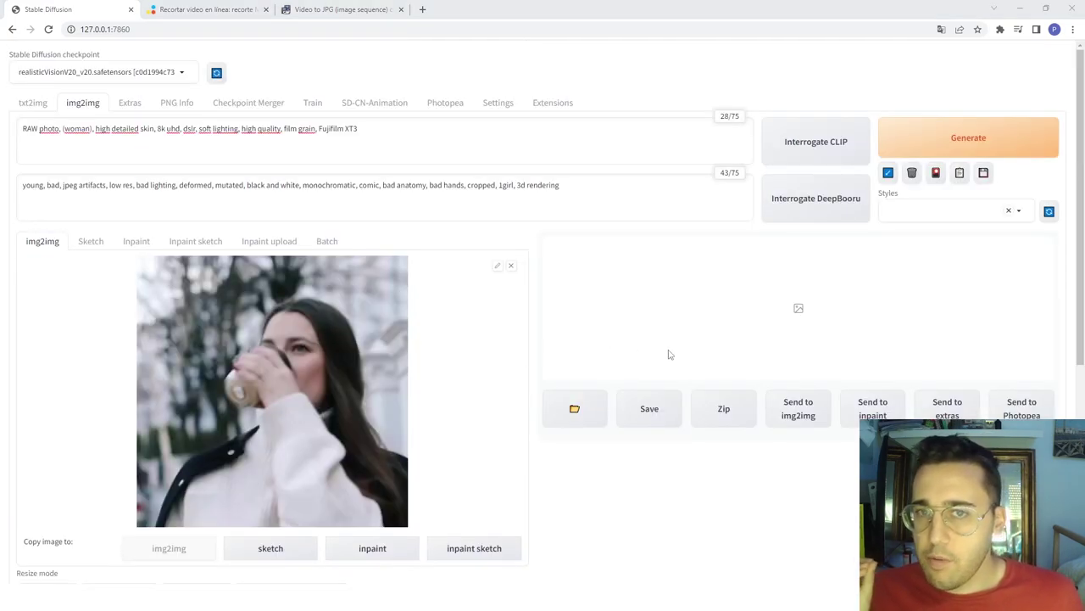
Generate a test image from the frame in img2img and compare the result with the source and its settings.
{"action": "scroll", "coordinate": [668, 355], "scroll_direction": "down", "scroll_amount": 2}
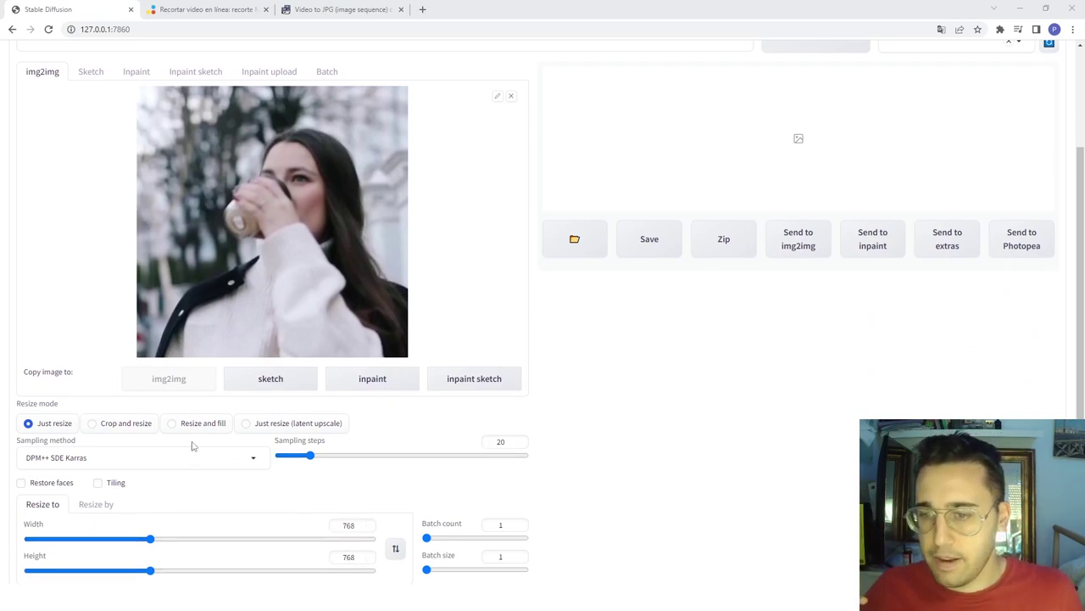
{"action": "scroll", "coordinate": [186, 466], "scroll_direction": "down", "scroll_amount": 2}
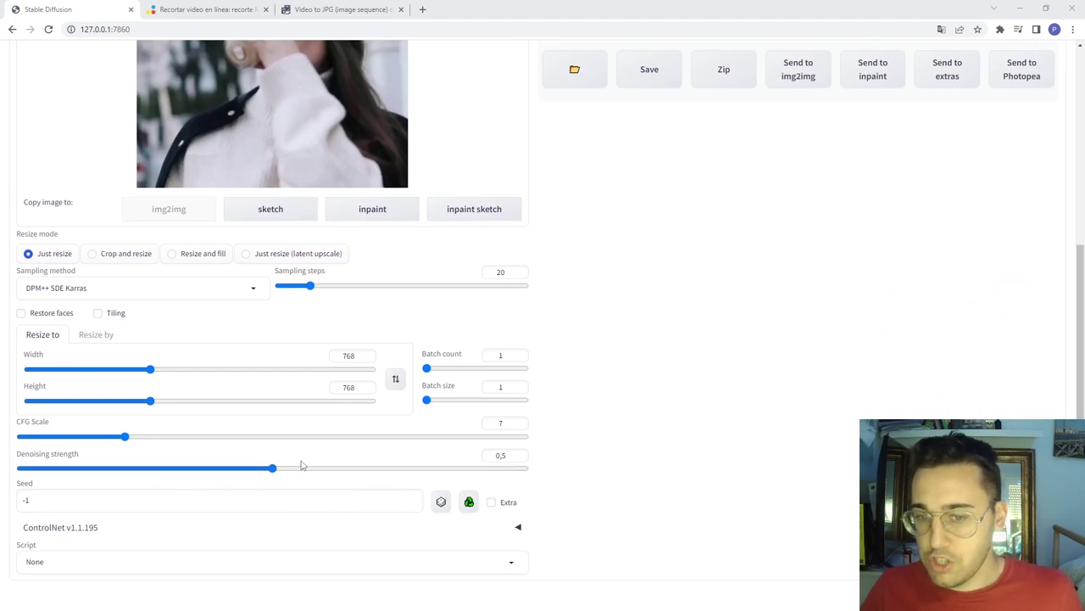
{"action": "scroll", "coordinate": [424, 458], "scroll_direction": "up", "scroll_amount": 3}
{"action": "scroll", "coordinate": [424, 464], "scroll_direction": "up", "scroll_amount": 1}
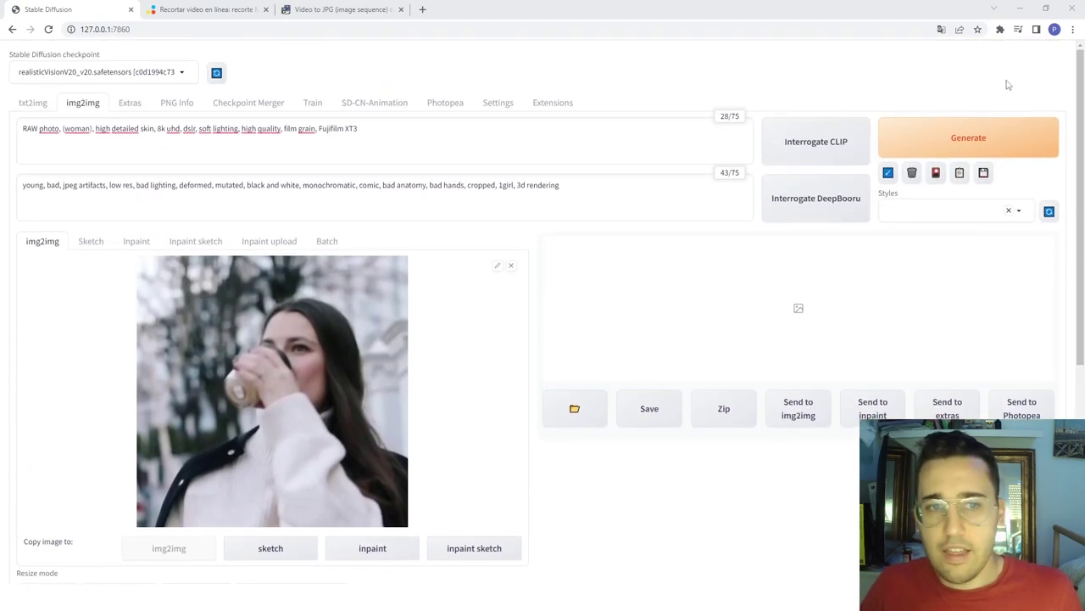
{"action": "left_click", "coordinate": [967, 137]}
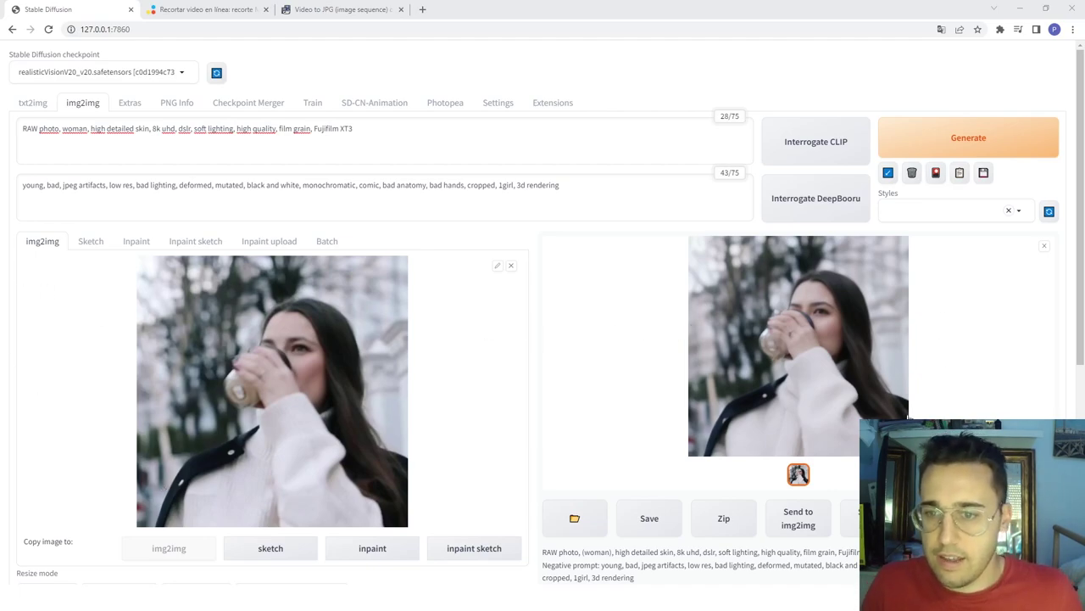
{"action": "scroll", "coordinate": [907, 416], "scroll_direction": "down", "scroll_amount": 3}
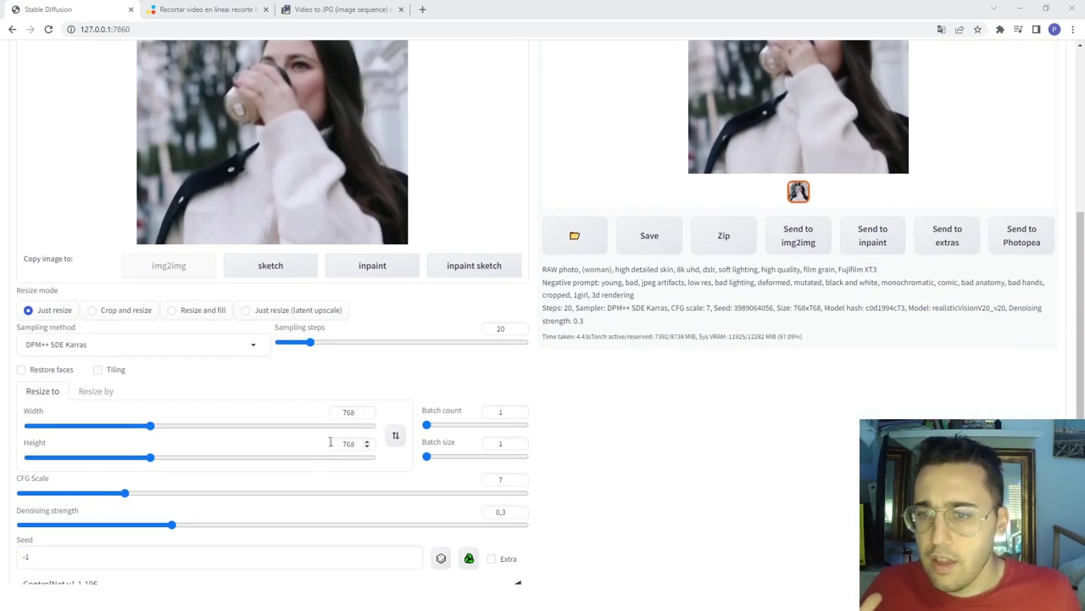
{"action": "scroll", "coordinate": [331, 442], "scroll_direction": "up", "scroll_amount": 2}
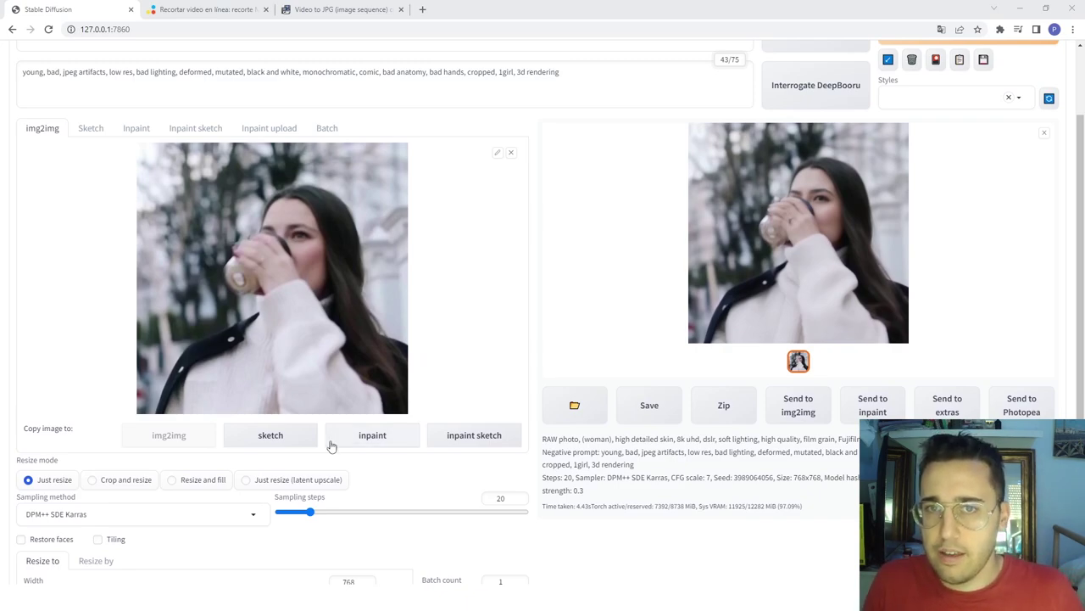
{"action": "scroll", "coordinate": [331, 447], "scroll_direction": "up", "scroll_amount": 2}
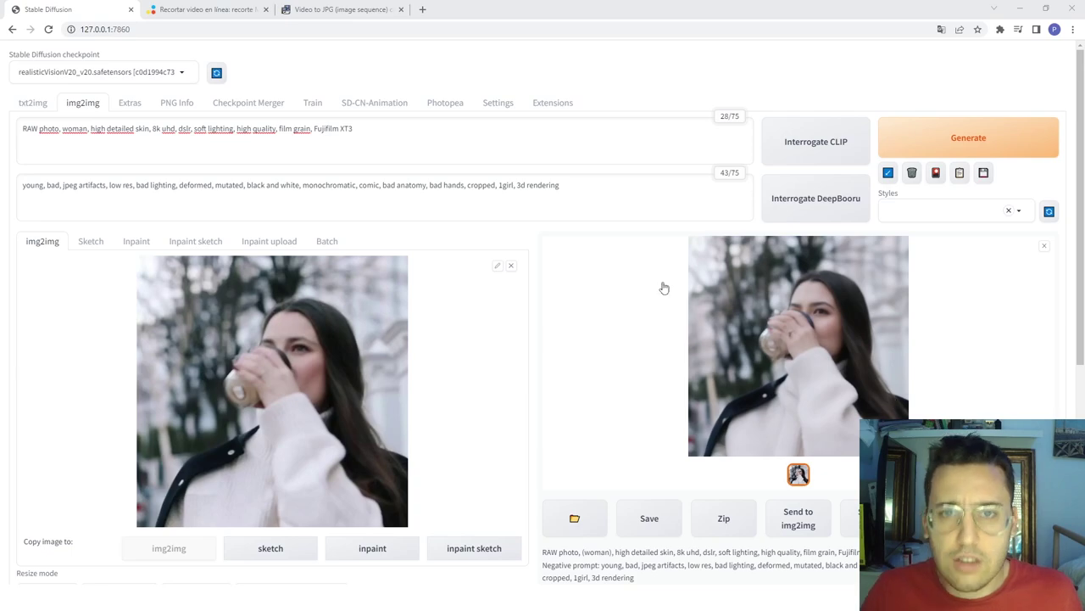
Load the cropped online-video-cutter MP4 from the ayuso folder as the SD-CN-Animation vid2vid input video.
{"action": "left_click", "coordinate": [371, 110]}
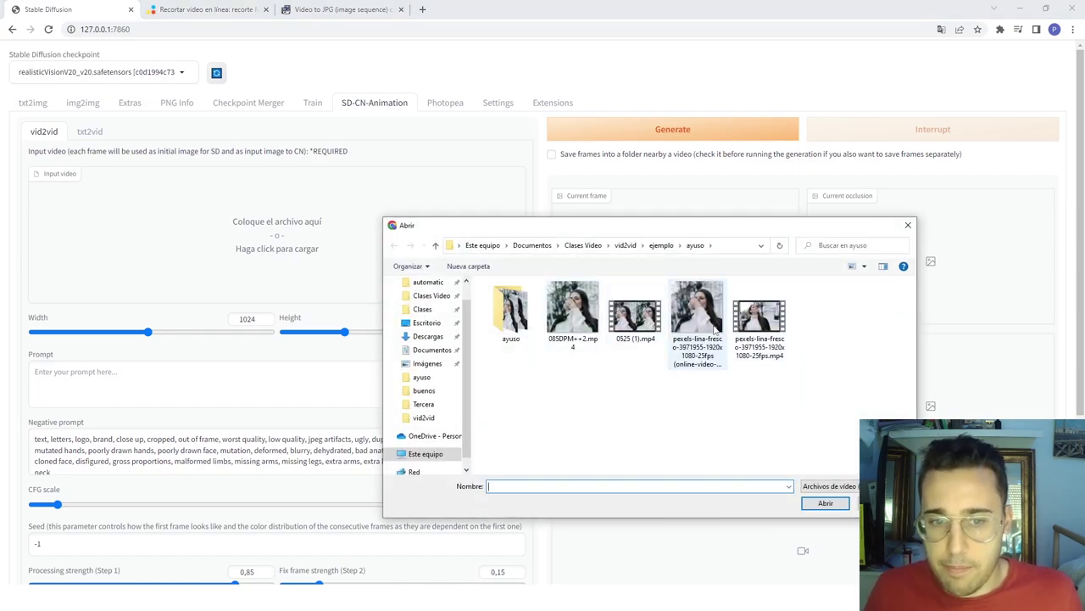
{"action": "double_click", "coordinate": [697, 318]}
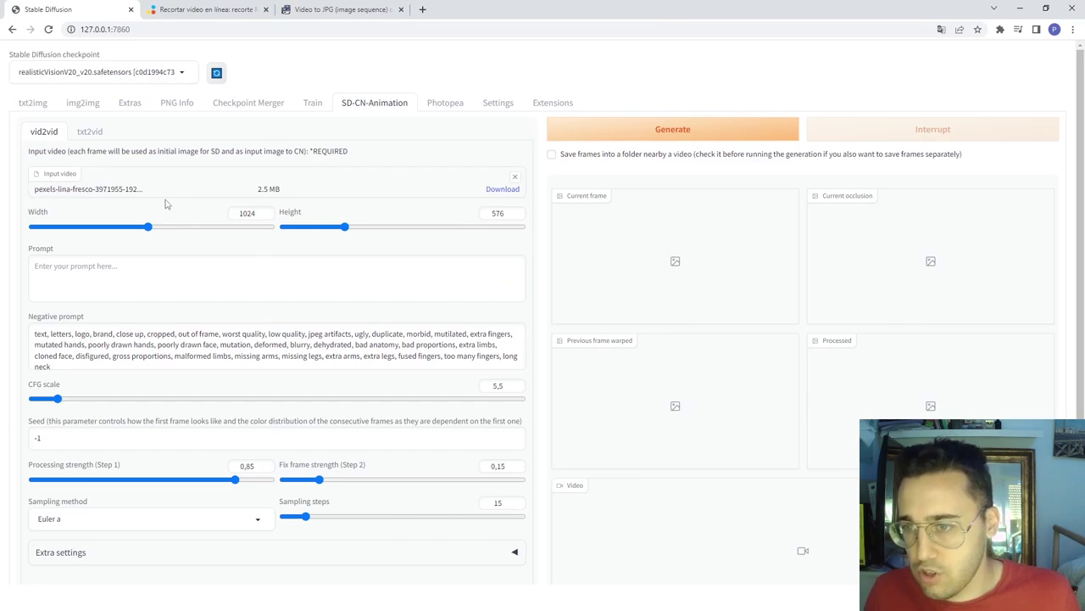
{"action": "triple_click", "coordinate": [146, 192]}
Set the vid2vid output width and height to 768.
{"action": "double_click", "coordinate": [232, 212]}
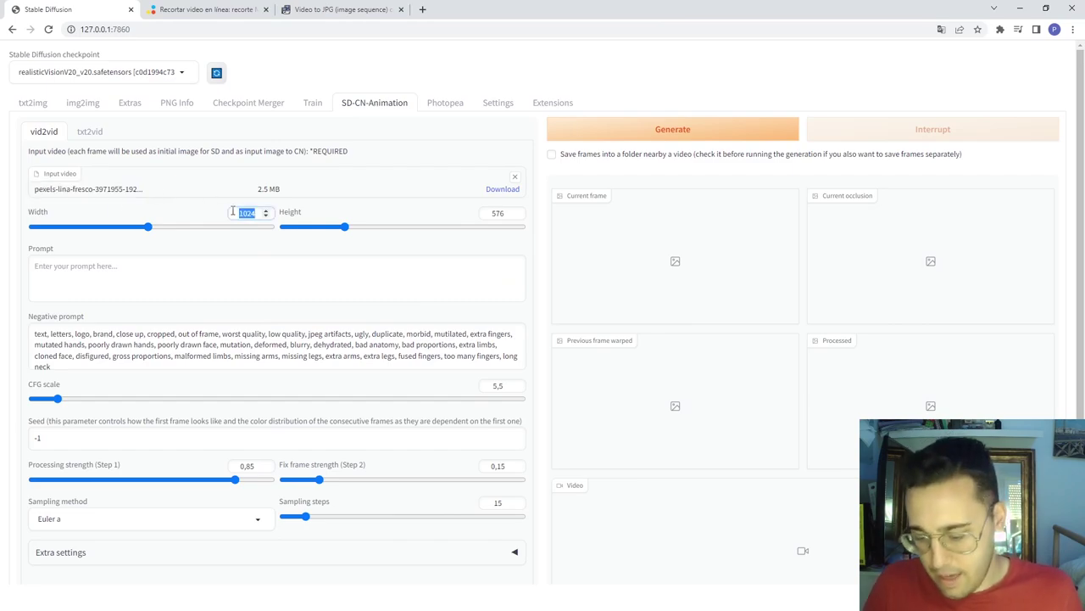
{"action": "type", "text": "768"}
{"action": "left_click", "coordinate": [509, 212]}
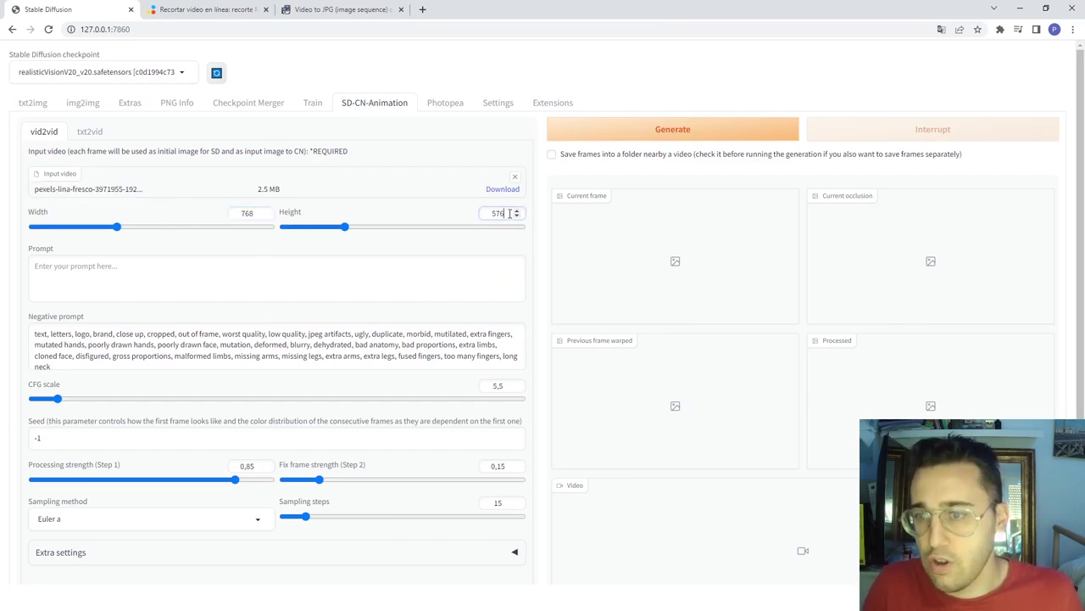
{"action": "type", "text": "768"}
{"action": "double_click", "coordinate": [509, 213]}
{"action": "type", "text": "76"}
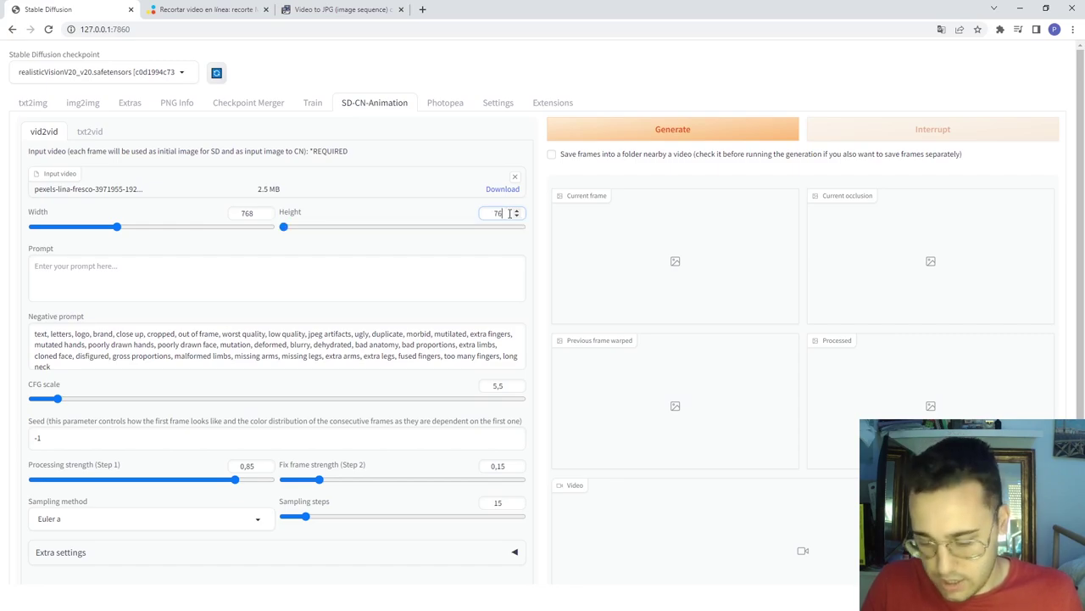
{"action": "type", "text": "8"}
Copy the prompt and the negative prompt from img2img.
{"action": "left_click", "coordinate": [82, 103]}
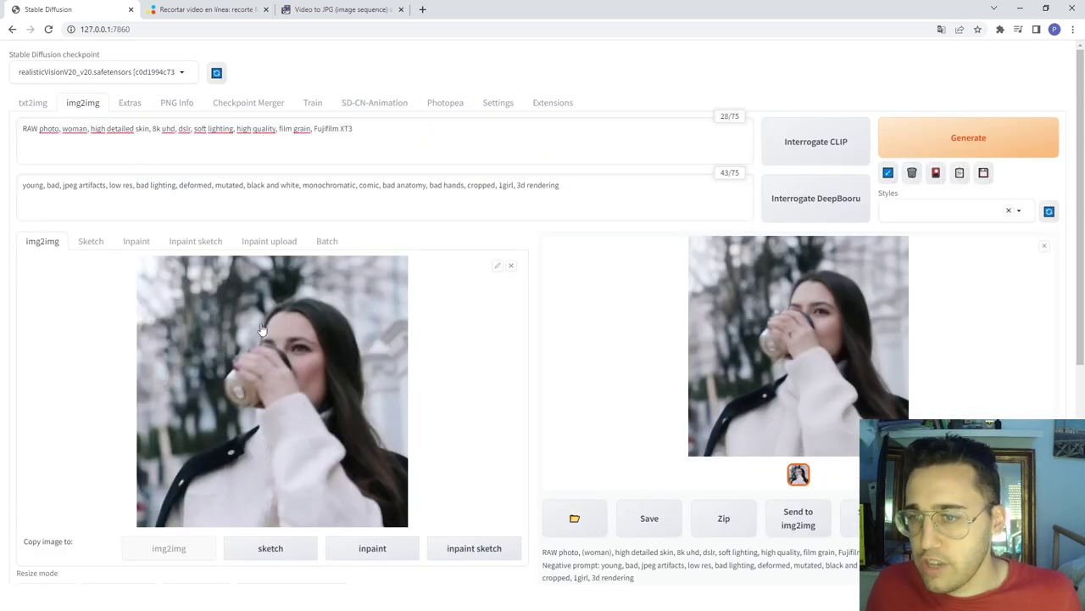
{"action": "left_click", "coordinate": [404, 139]}
{"action": "key", "text": "ctrl+a"}
{"action": "left_click", "coordinate": [661, 214]}
{"action": "key", "text": "ctrl+a"}
{"action": "key", "text": "super+c"}
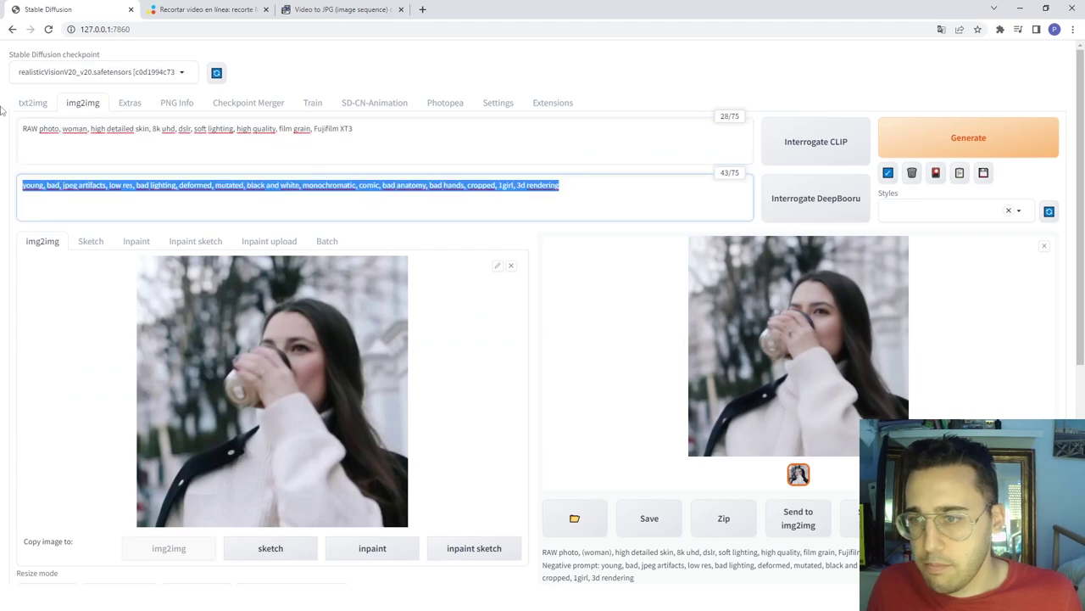
Paste the copied "RAW photo, woman, high detailed skin..." prompt into the SD-CN-Animation vid2vid prompt.
{"action": "left_click", "coordinate": [365, 102]}
{"action": "left_click", "coordinate": [141, 264]}
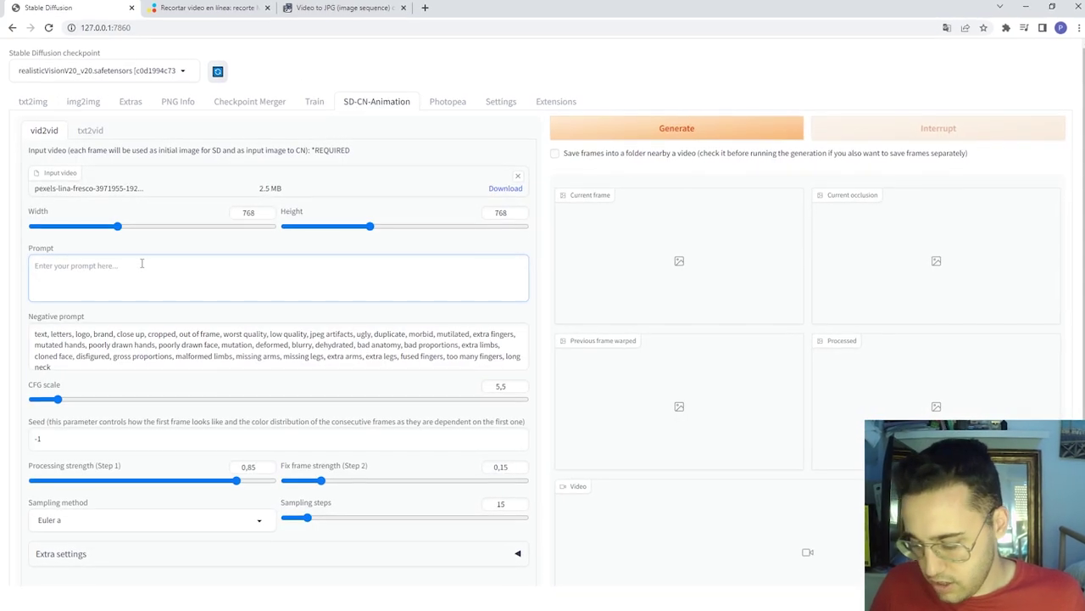
{"action": "key", "text": "super+v"}
Insert the copied img2img negative prompt, followed by a comma, ahead of the default vid2vid negative prompt.
{"action": "left_click", "coordinate": [138, 353]}
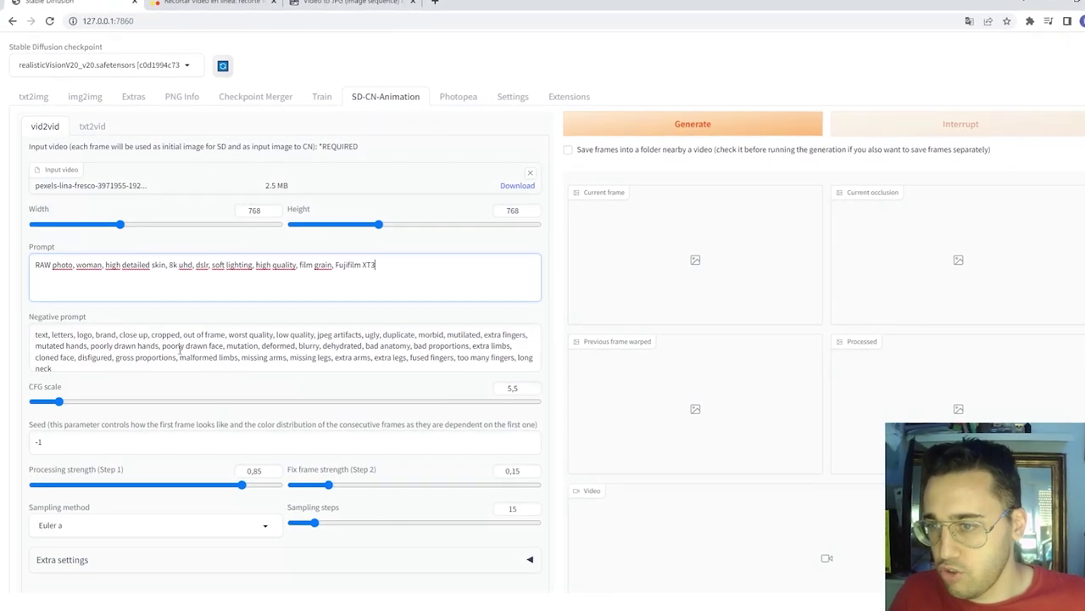
{"action": "left_click", "coordinate": [31, 331]}
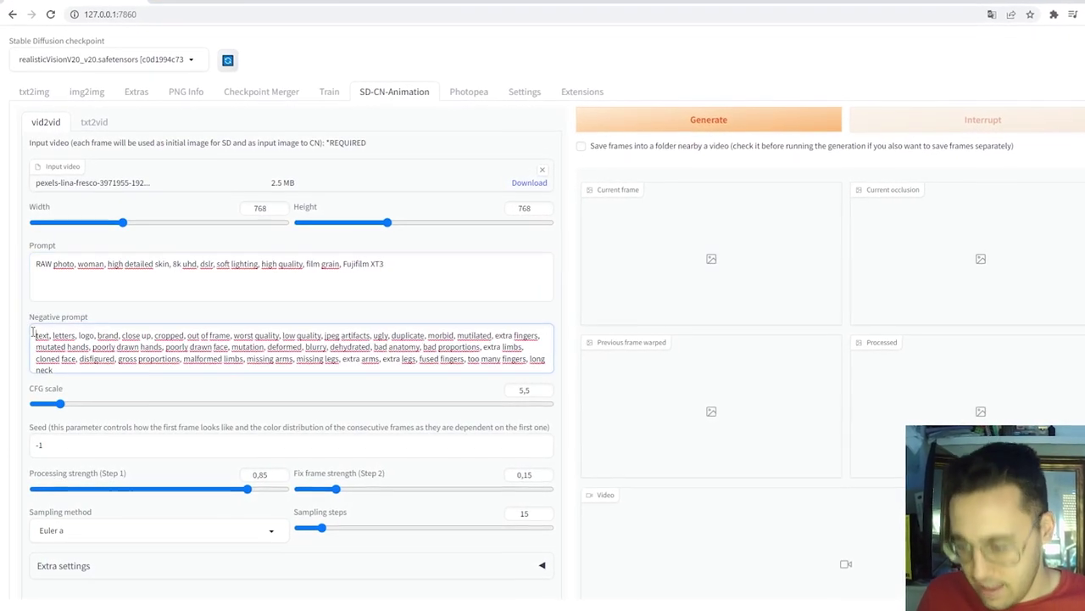
{"action": "key", "text": "super+v"}
{"action": "left_click", "coordinate": [69, 394]}
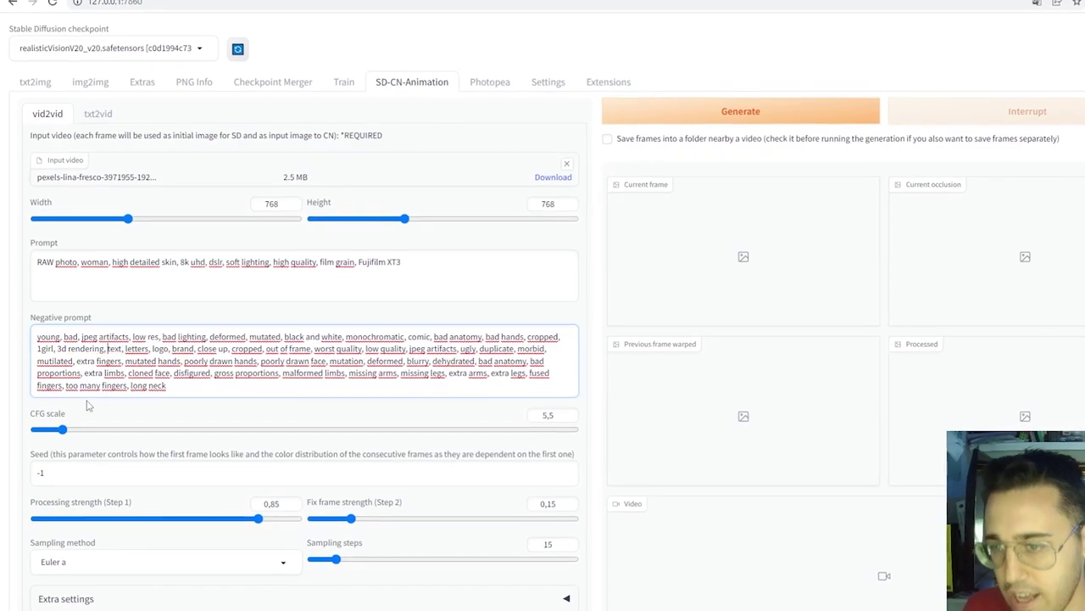
{"action": "type", "text": ","}
Set the vid2vid seed to -2 and the Step 1 processing strength to 0.9.
{"action": "scroll", "coordinate": [230, 320], "scroll_direction": "down", "scroll_amount": 1}
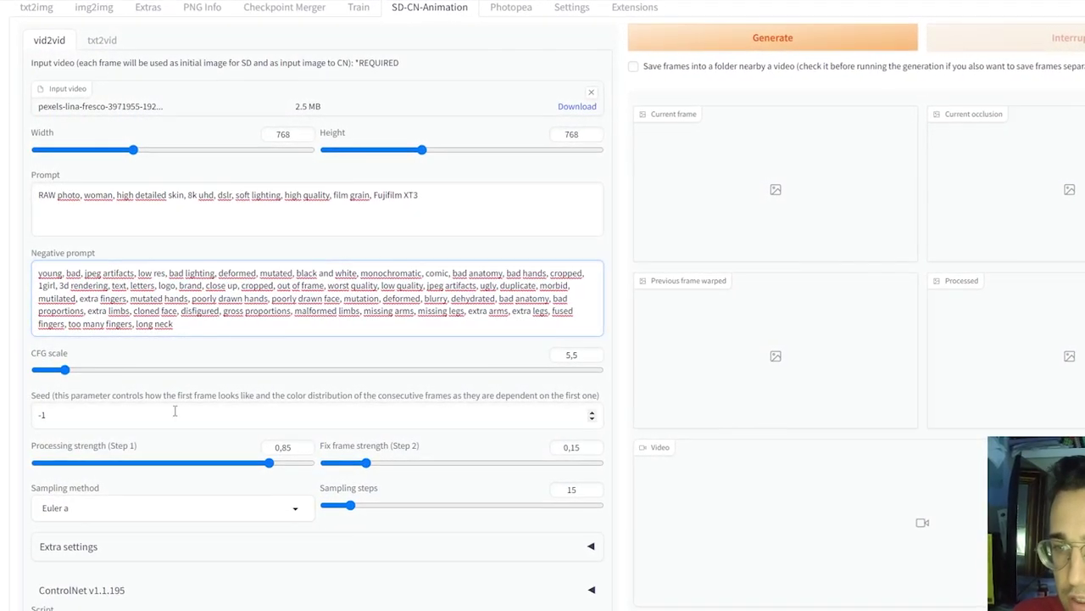
{"action": "left_click", "coordinate": [145, 414]}
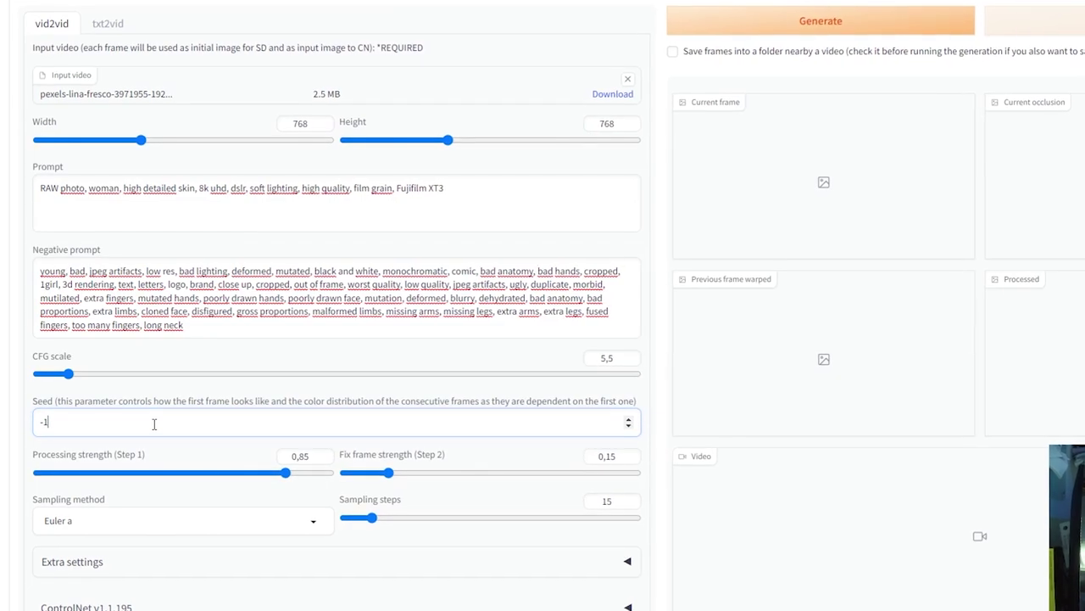
{"action": "key", "text": "Down"}
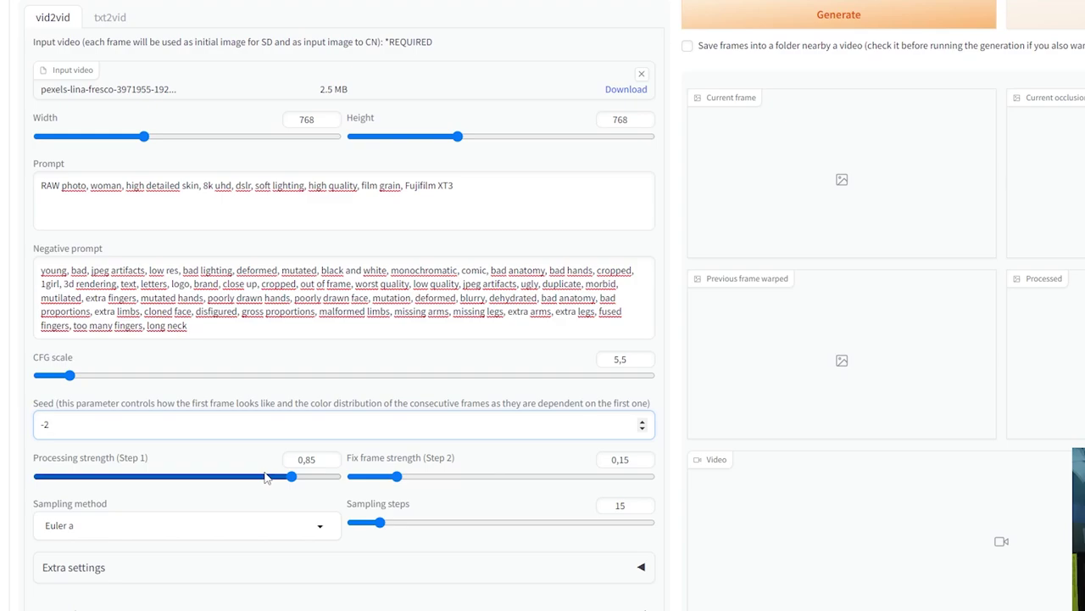
{"action": "left_click_drag", "start_coordinate": [291, 478], "coordinate": [307, 478]}
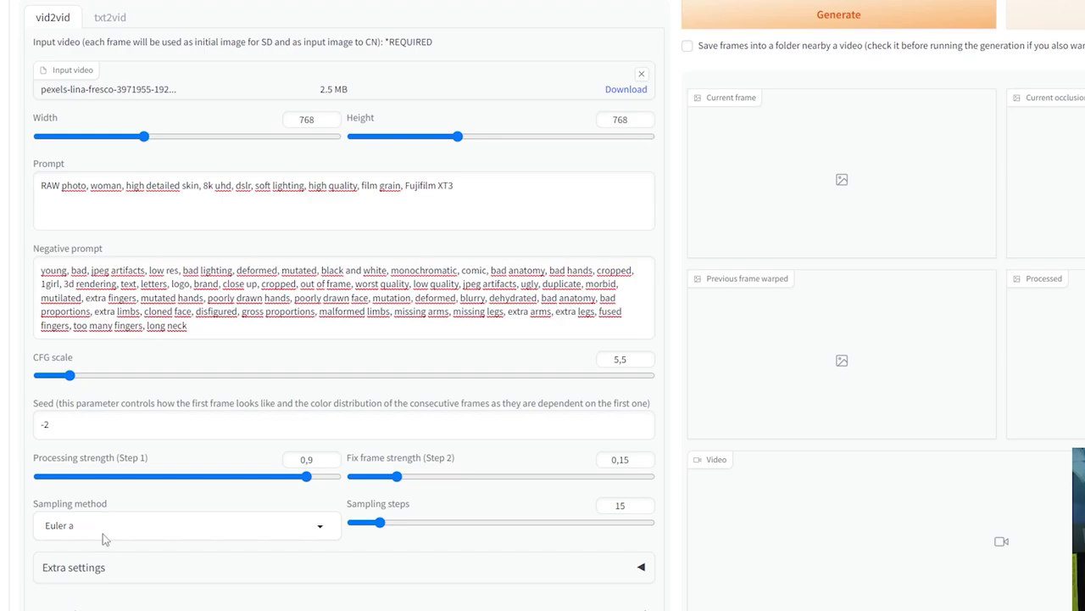
Check the sampling method used in img2img and set the vid2vid sampling method to DPM++ SDE Karras.
{"action": "scroll", "coordinate": [104, 519], "scroll_direction": "up", "scroll_amount": 1}
{"action": "left_click", "coordinate": [106, 61]}
{"action": "scroll", "coordinate": [189, 497], "scroll_direction": "down", "scroll_amount": 2}
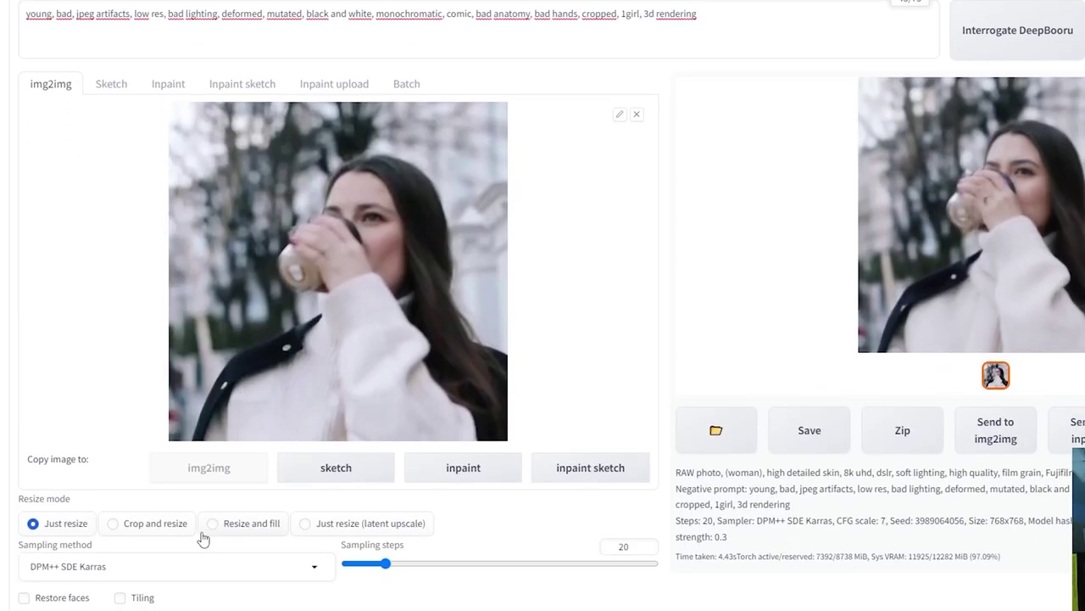
{"action": "scroll", "coordinate": [426, 177], "scroll_direction": "up", "scroll_amount": 2}
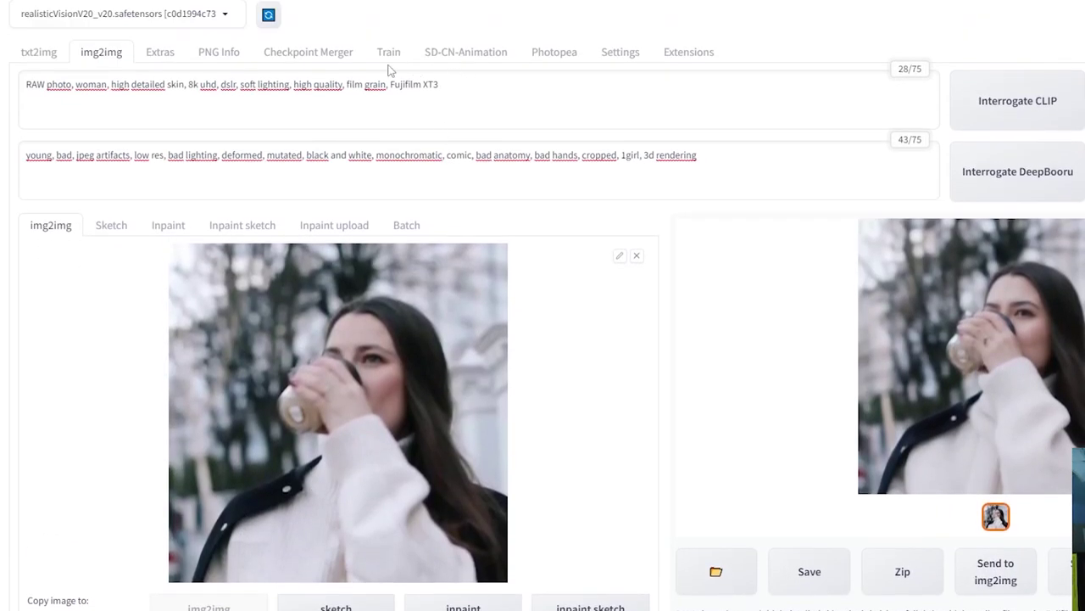
{"action": "left_click", "coordinate": [466, 52]}
{"action": "scroll", "coordinate": [189, 472], "scroll_direction": "down", "scroll_amount": 3}
{"action": "left_click", "coordinate": [216, 395]}
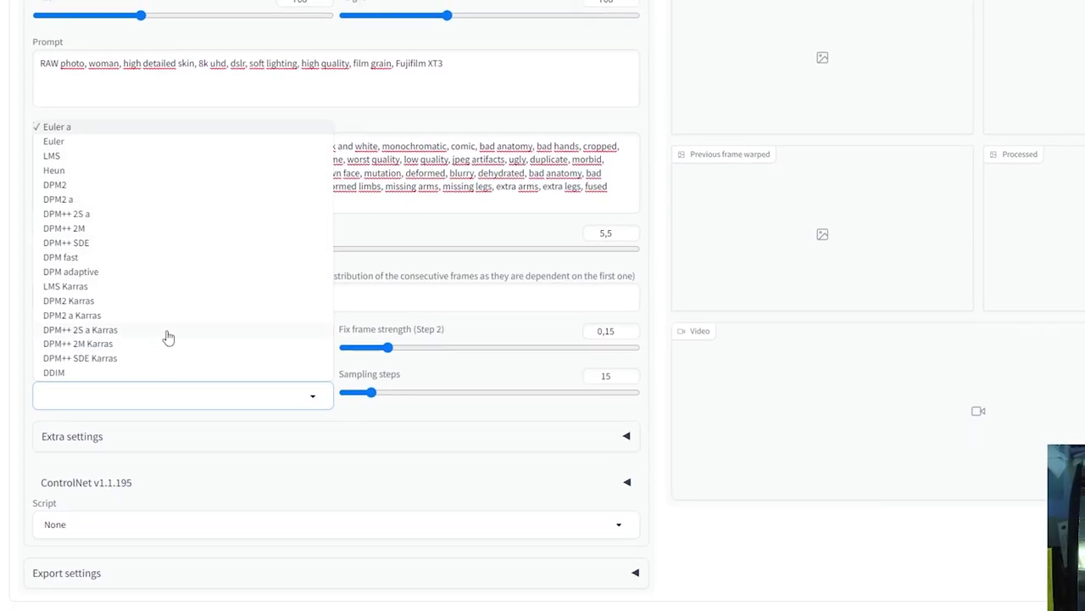
{"action": "left_click", "coordinate": [102, 357]}
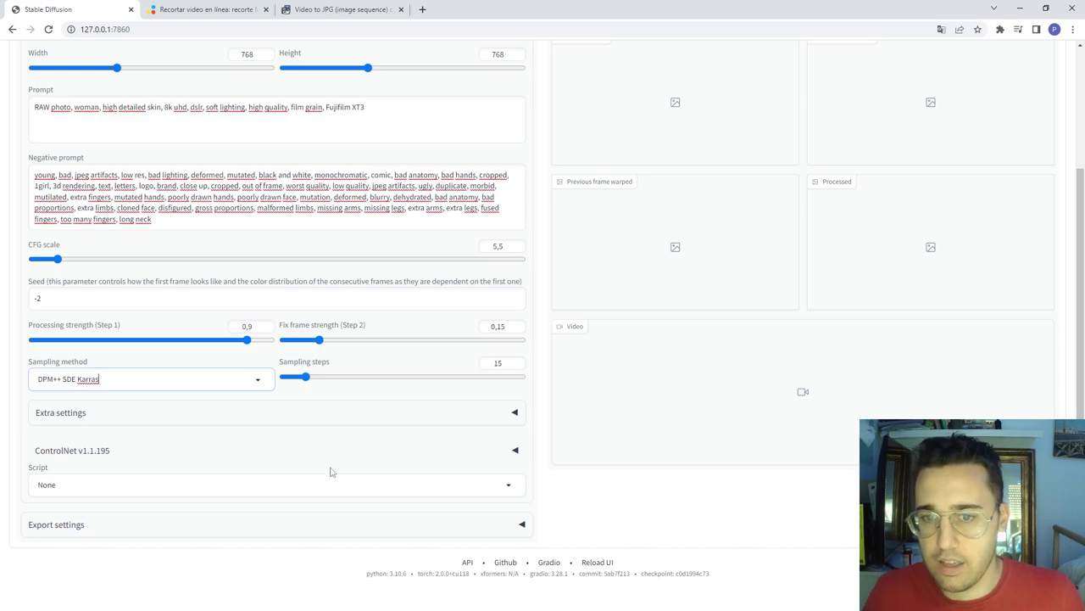
Set the vid2vid ControlNet control type to Tile with the tile_resample preprocessor and the control_v11f1e_sd15_tile model.
{"action": "left_click", "coordinate": [515, 450]}
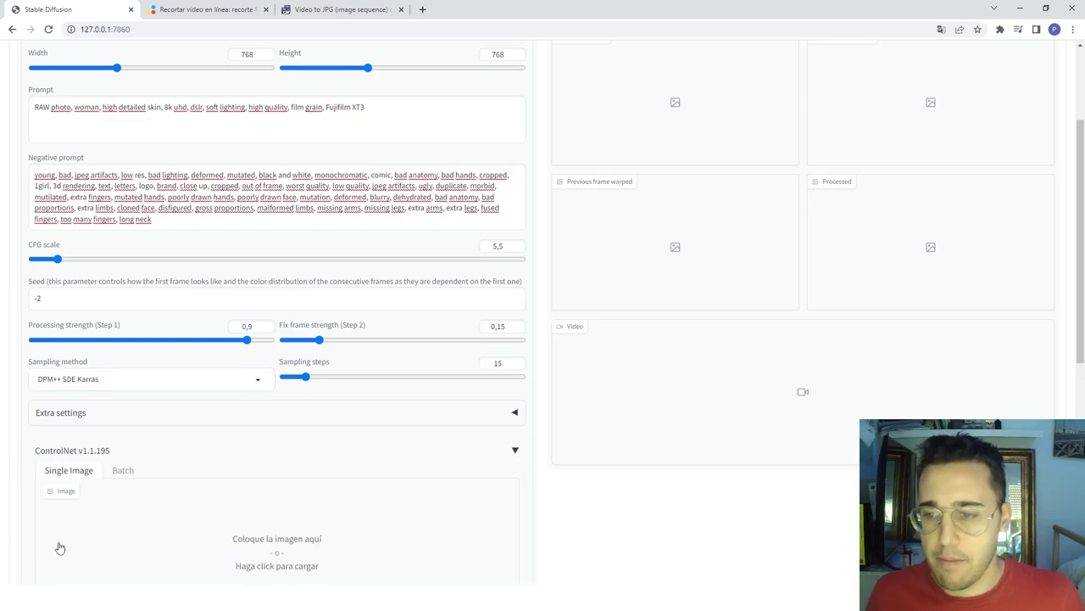
{"action": "scroll", "coordinate": [218, 441], "scroll_direction": "down", "scroll_amount": 3}
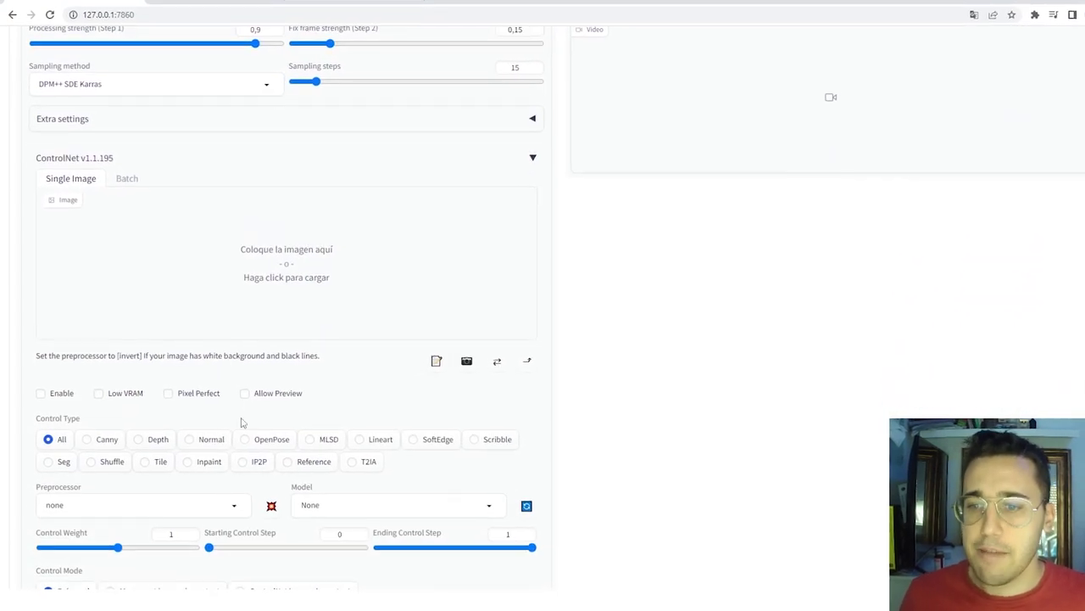
{"action": "left_click", "coordinate": [176, 468]}
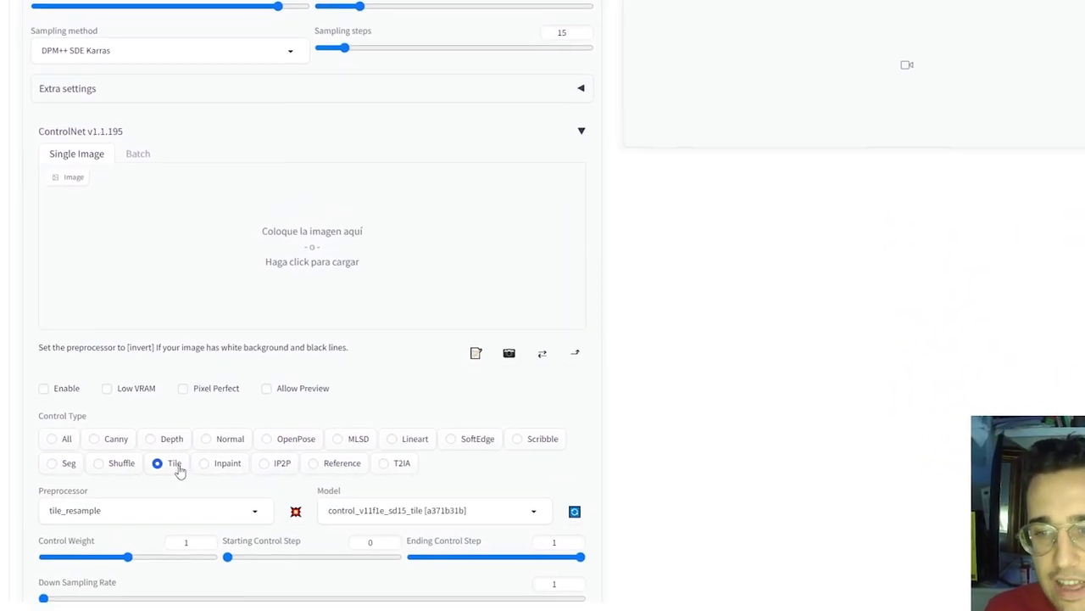
{"action": "scroll", "coordinate": [194, 458], "scroll_direction": "down", "scroll_amount": 2}
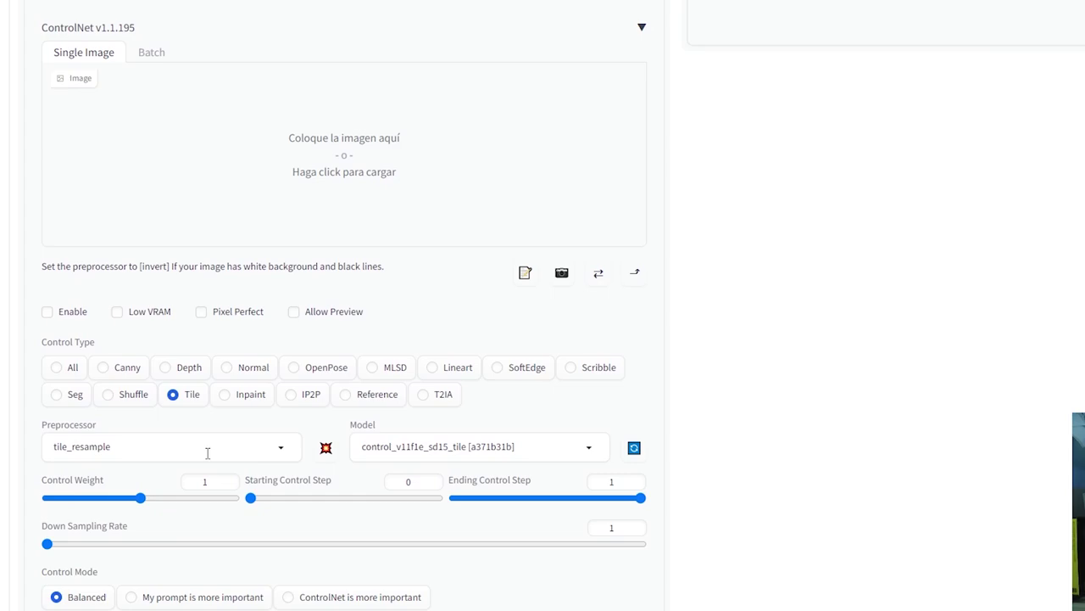
{"action": "left_click", "coordinate": [114, 428]}
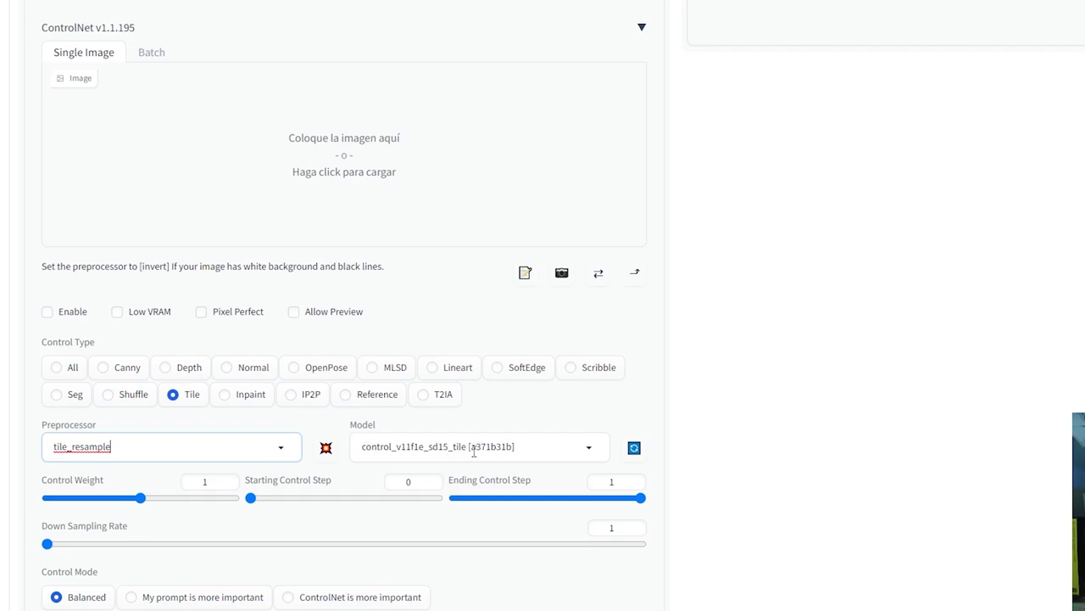
{"action": "scroll", "coordinate": [175, 507], "scroll_direction": "down", "scroll_amount": 2}
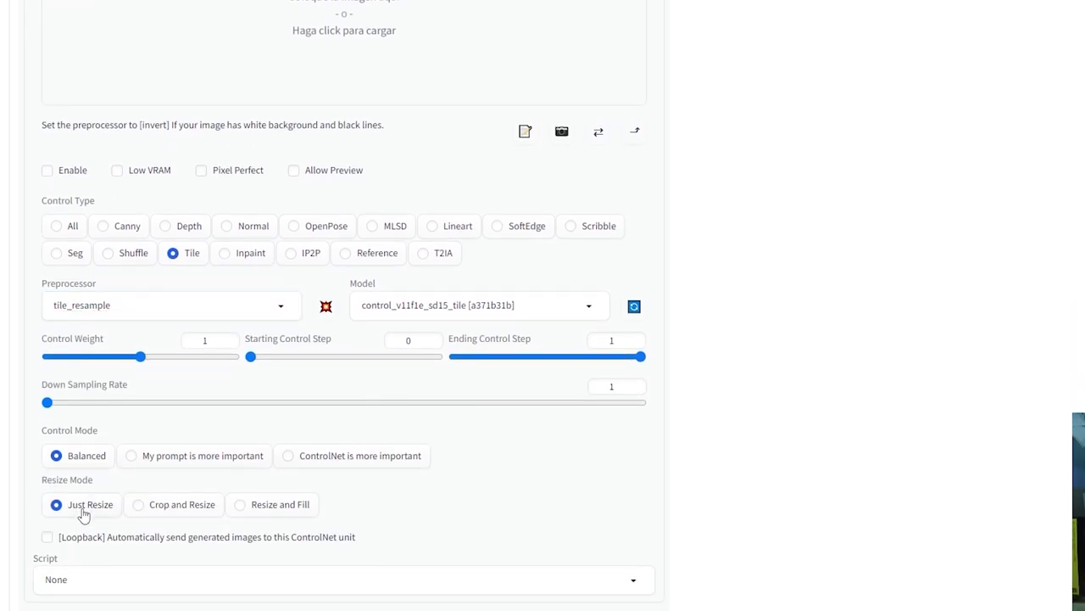
Generate the vid2vid animation and view the resulting video in full screen.
{"action": "scroll", "coordinate": [83, 515], "scroll_direction": "up", "scroll_amount": 3}
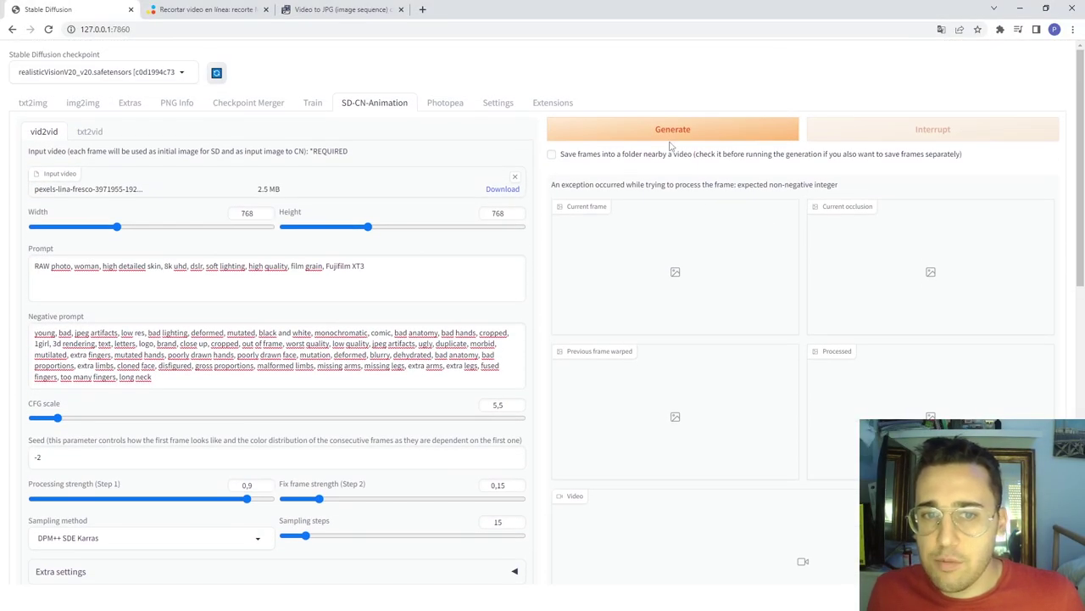
{"action": "left_click", "coordinate": [685, 126]}
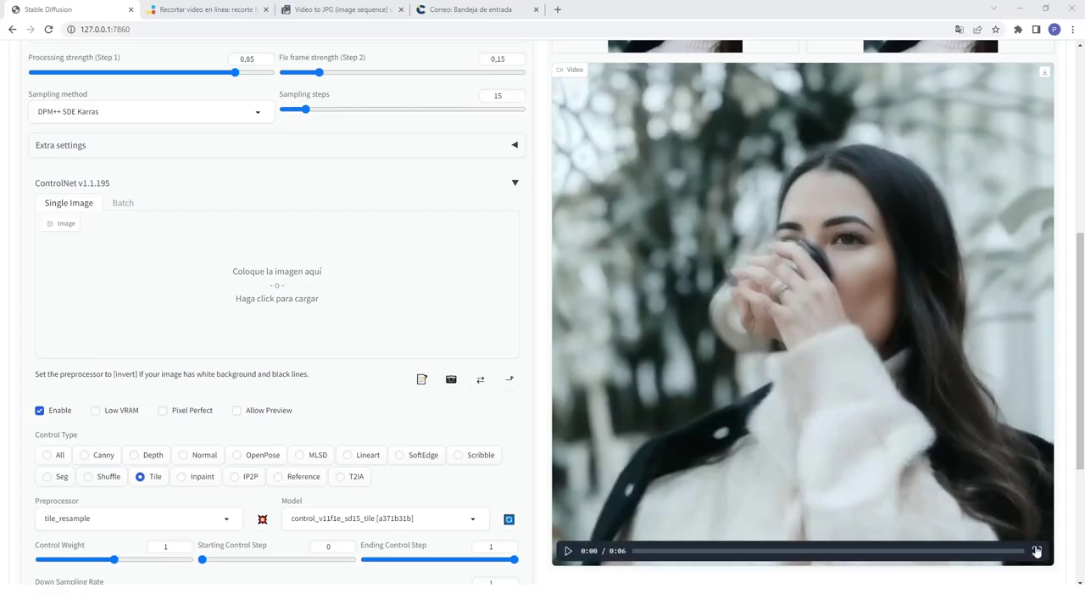
{"action": "left_click", "coordinate": [1036, 551]}
{"action": "left_click", "coordinate": [649, 344]}
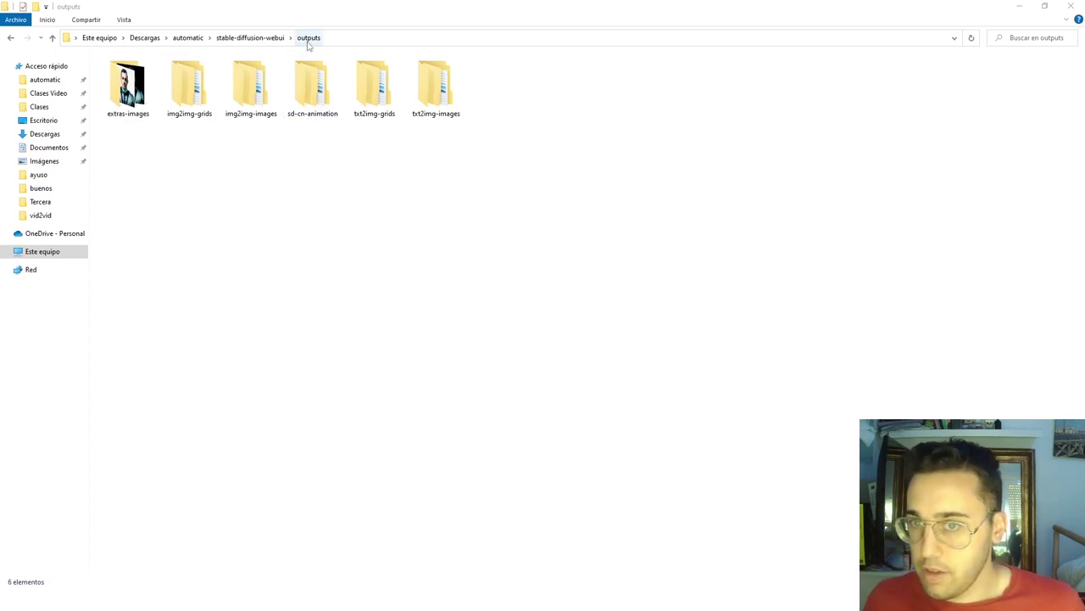
In File Explorer, open the vid2vid folder inside the sd-cn-animation folder of the stable-diffusion-webui outputs.
{"action": "double_click", "coordinate": [304, 106]}
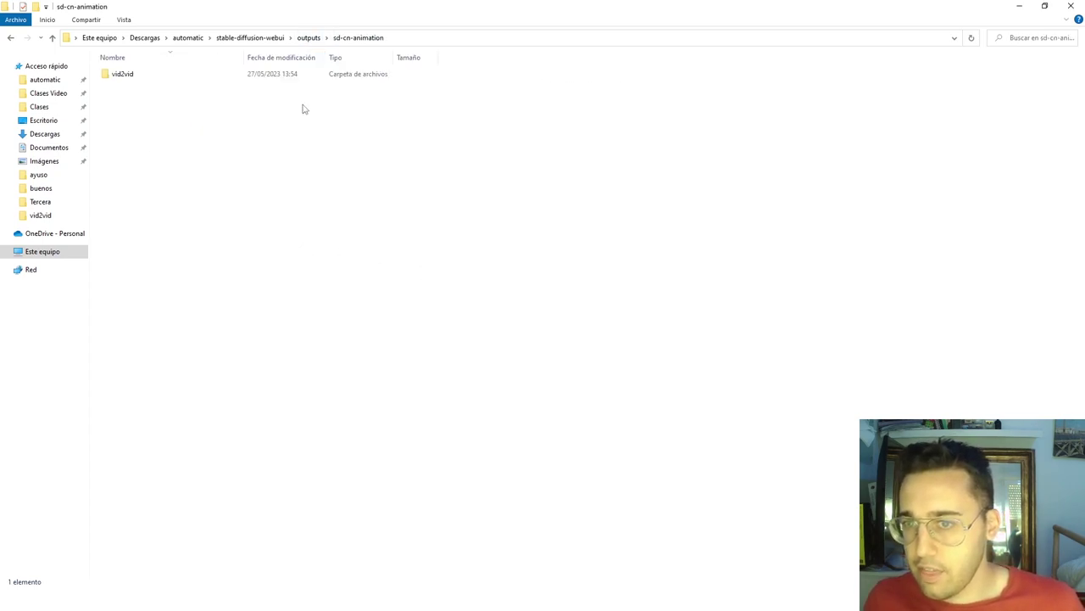
{"action": "double_click", "coordinate": [144, 78]}
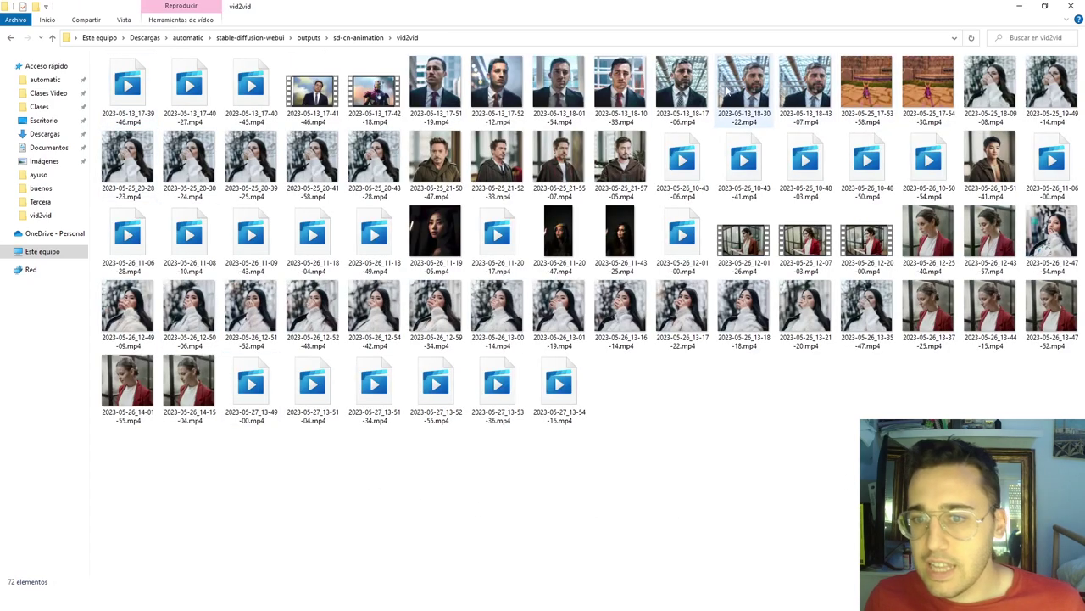